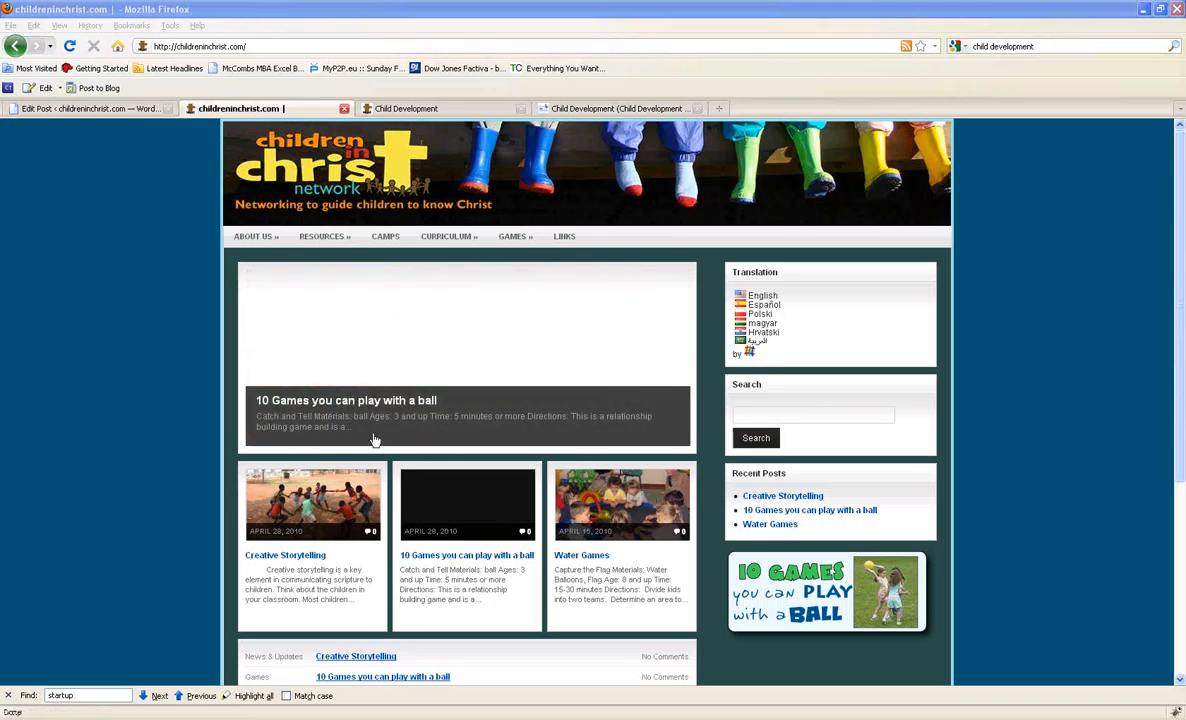
- Browse the home page's featured-post slider and view the Creative Storytelling post to compare how post images are displayed
mouse_move(436, 423)
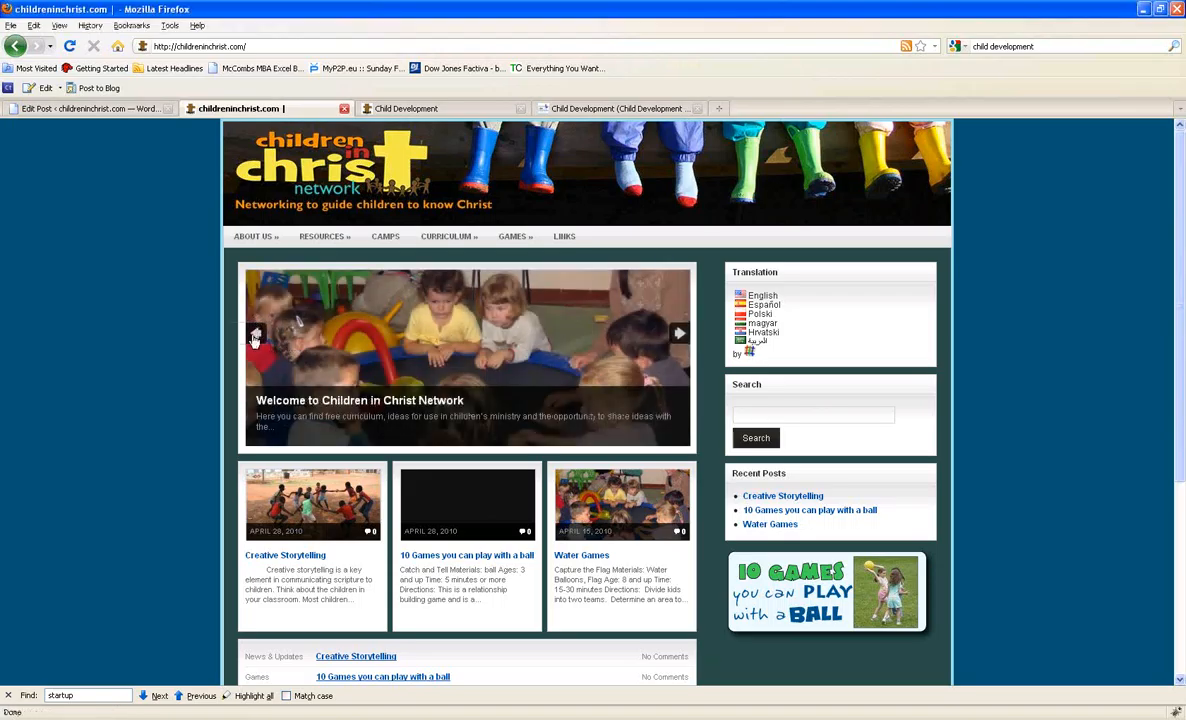
click(255, 336)
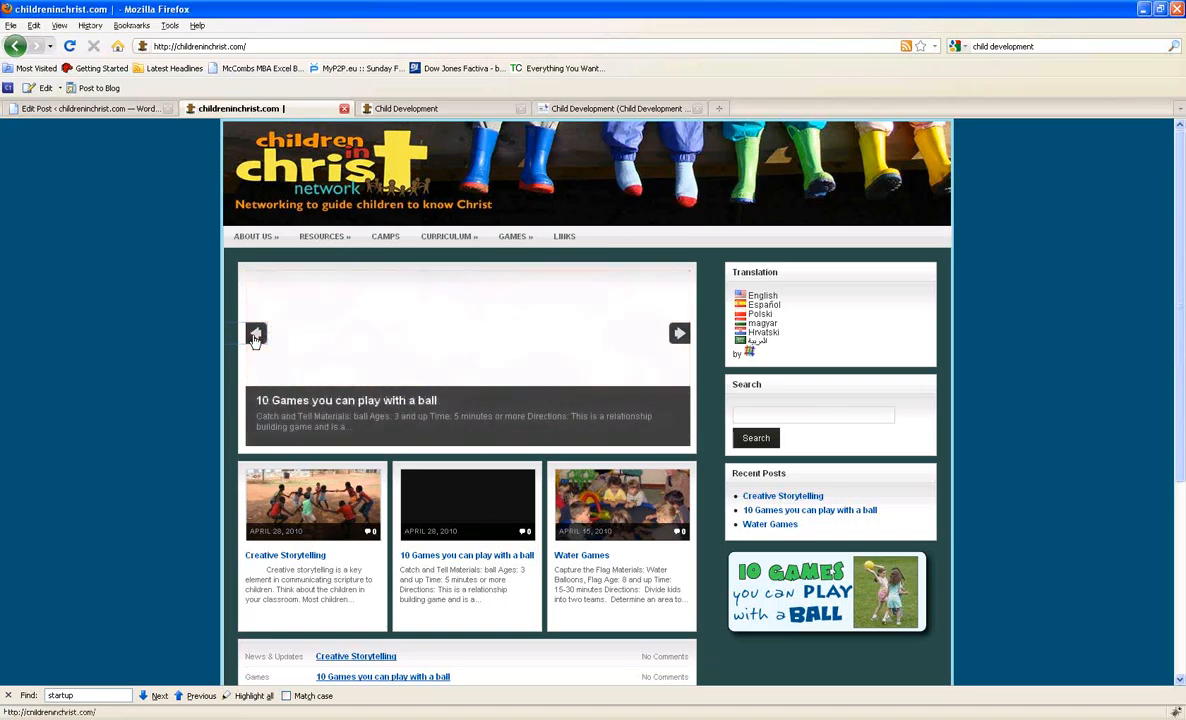
click(255, 336)
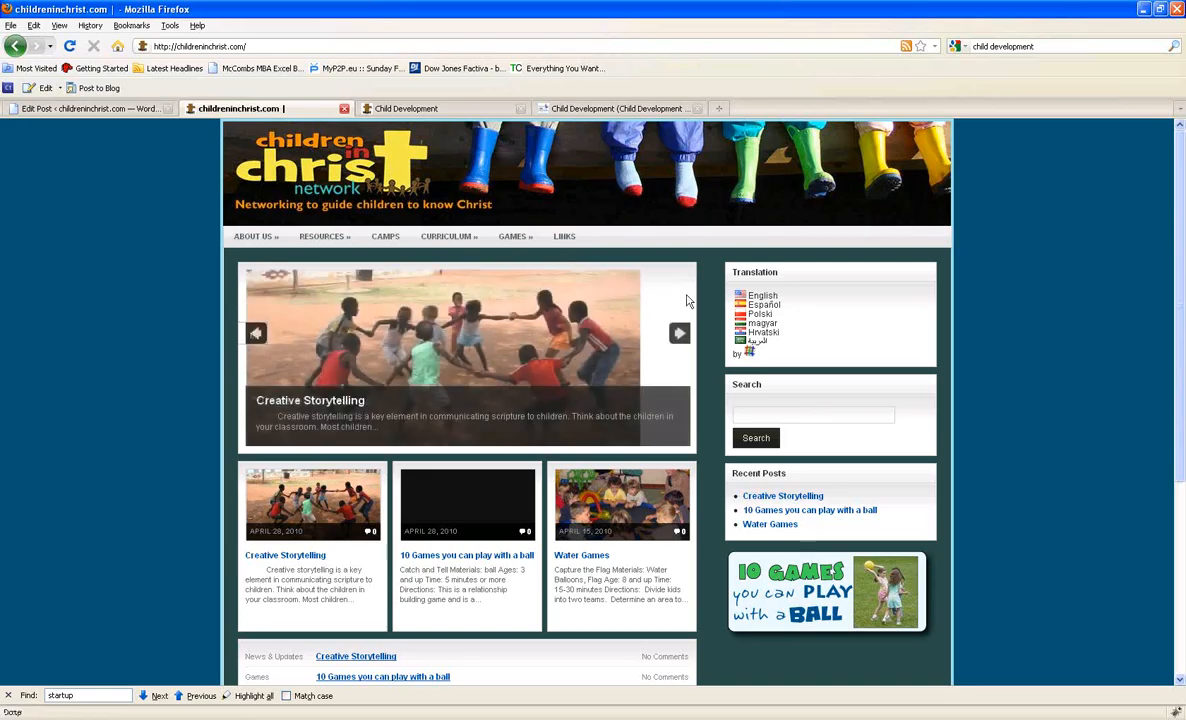
click(315, 556)
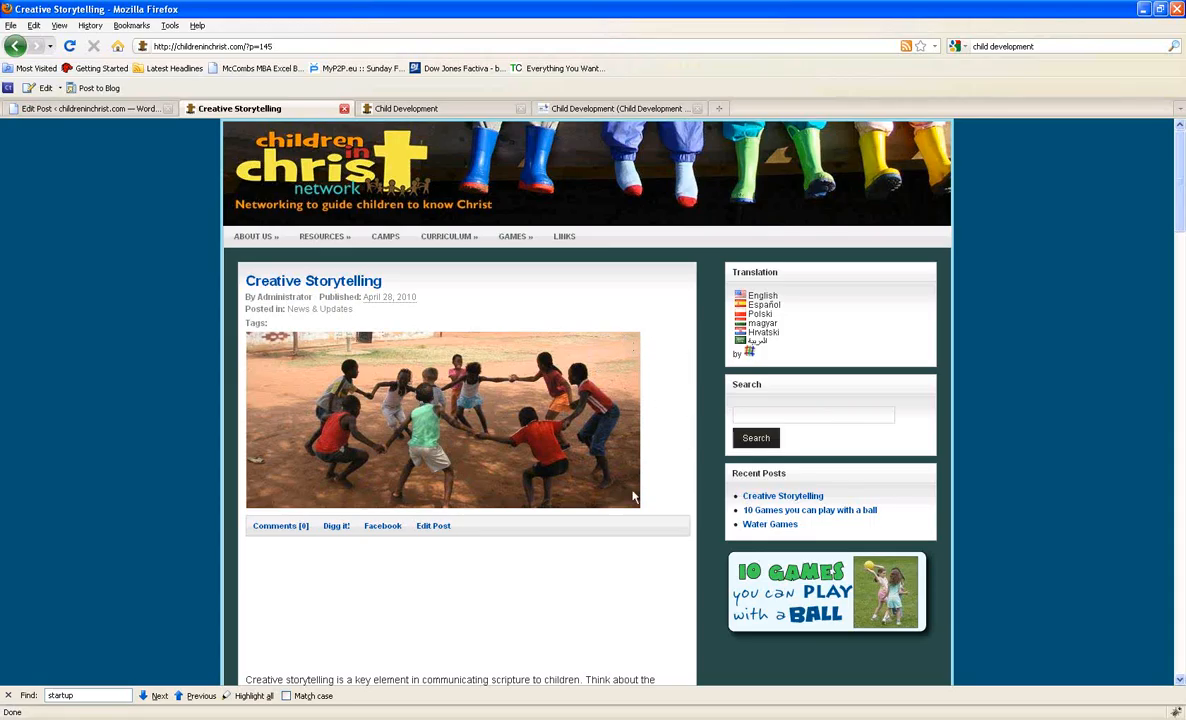
click(340, 176)
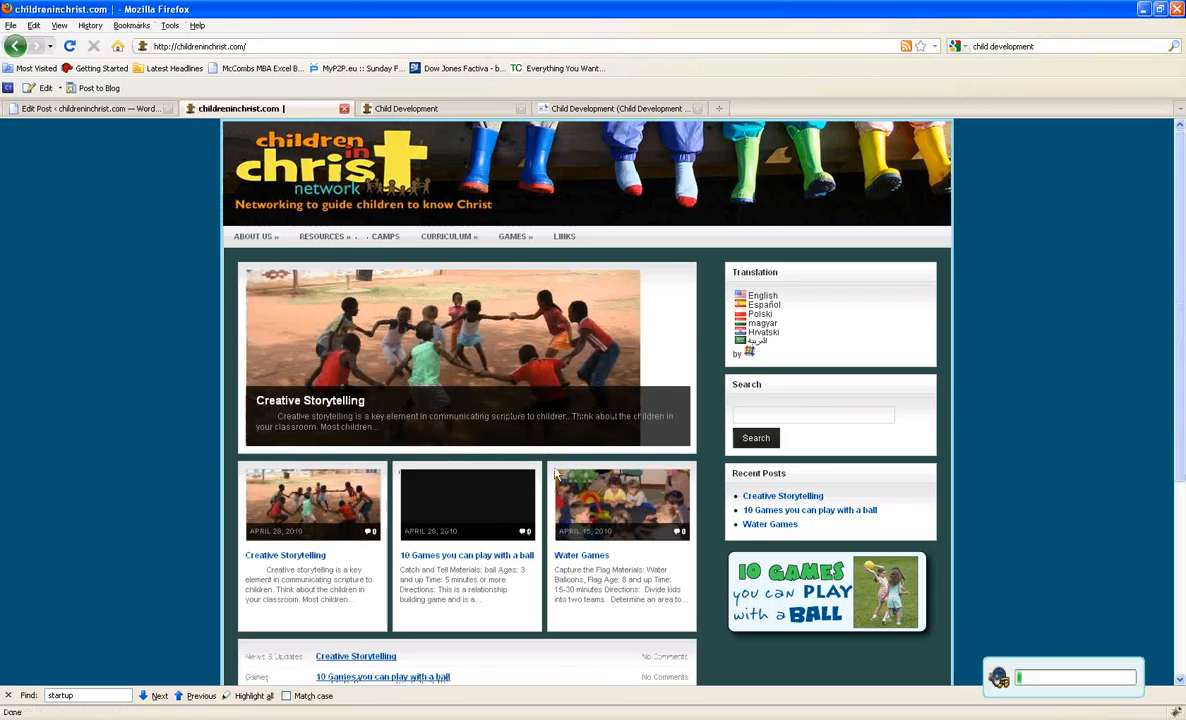
click(679, 333)
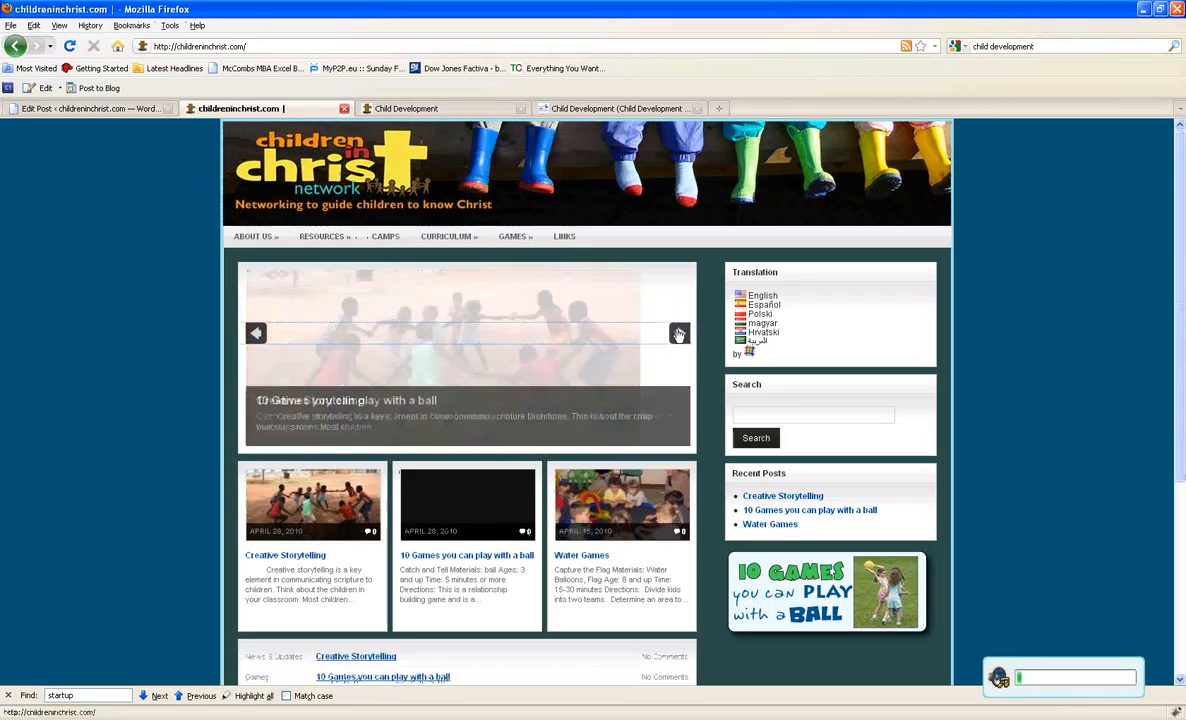
- In the editor for "10 Games you can play with a ball", upload the image Sri Lanka 2 053 for insertion before "Catch and Tell"
click(142, 113)
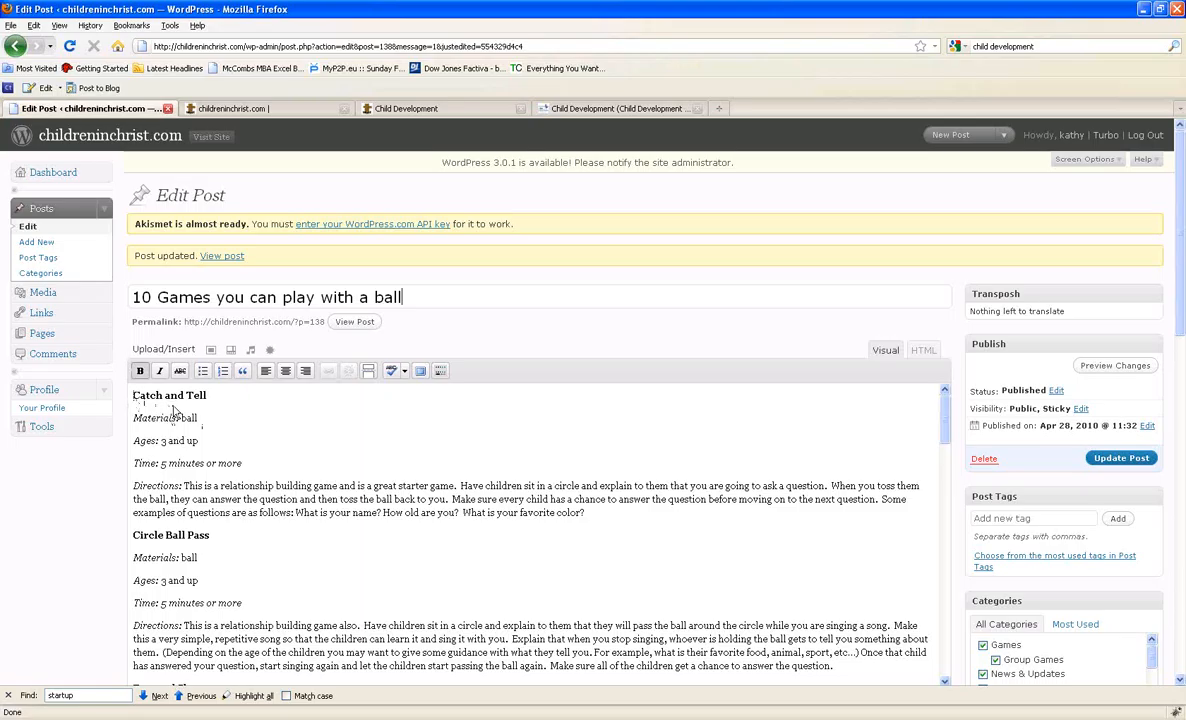
click(134, 397)
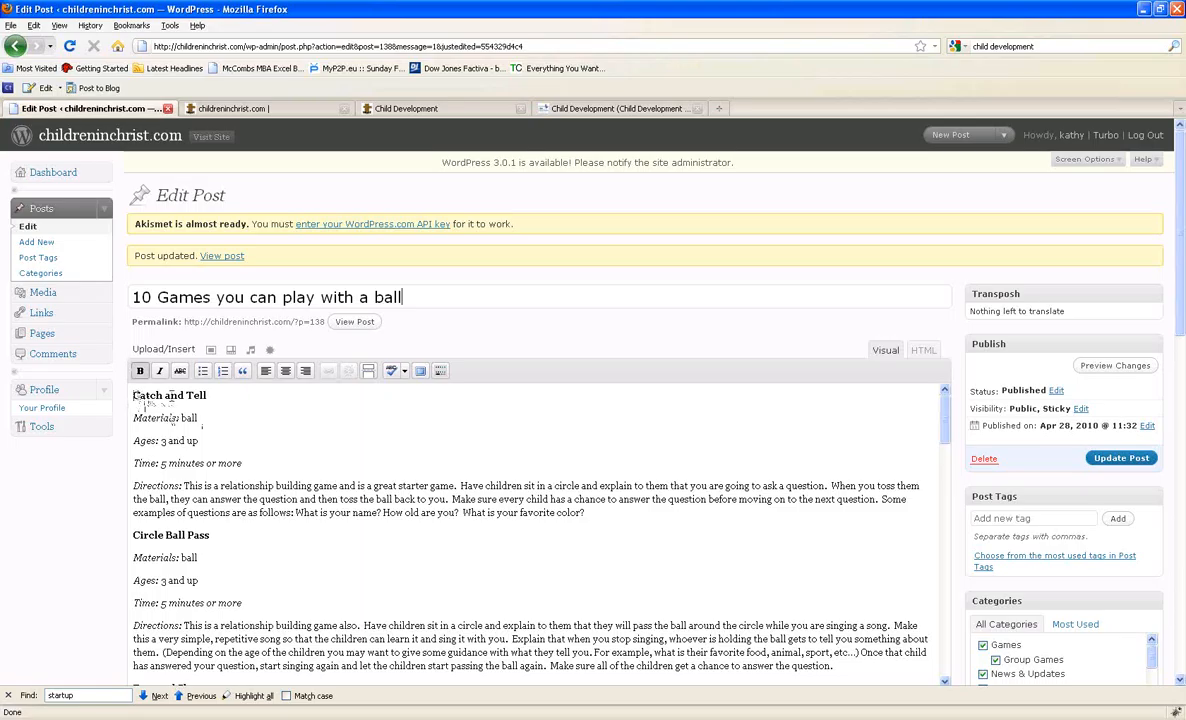
click(211, 354)
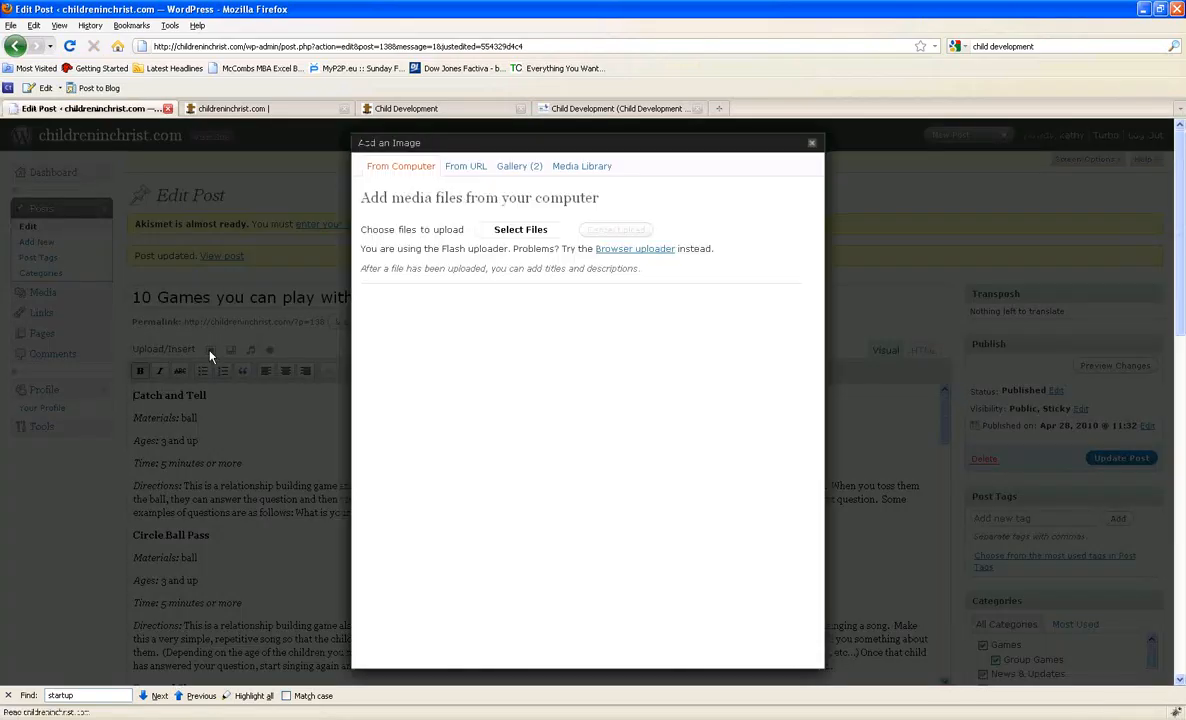
click(506, 232)
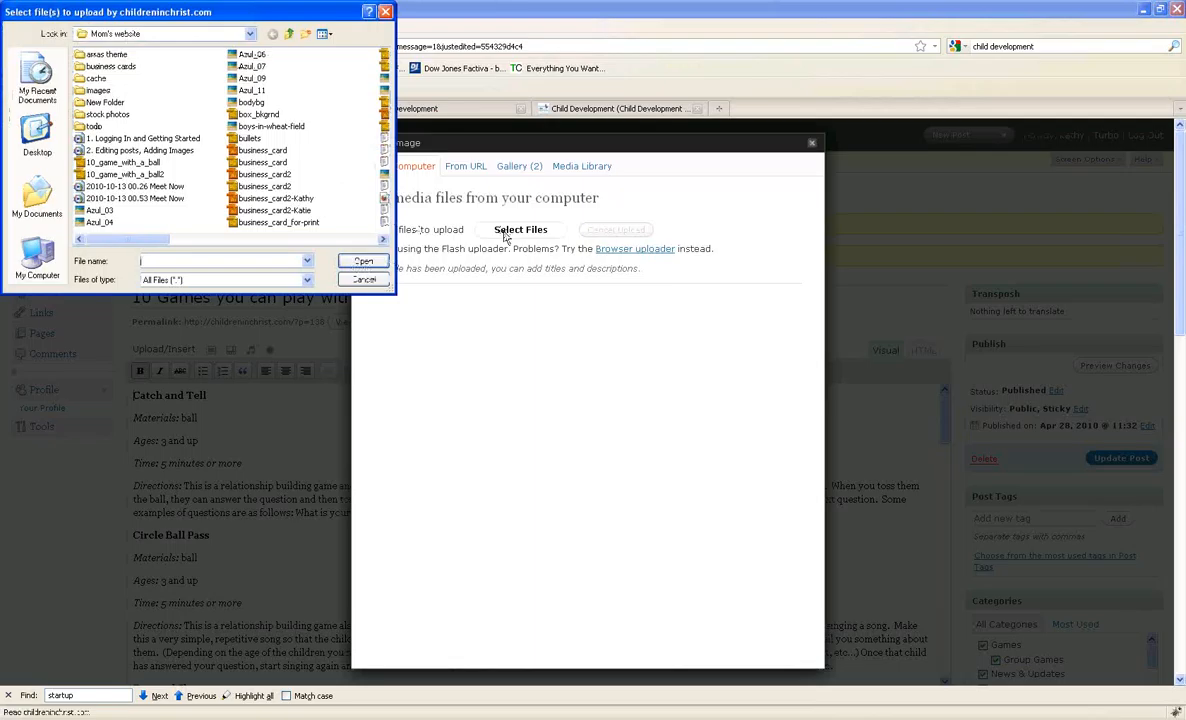
click(251, 94)
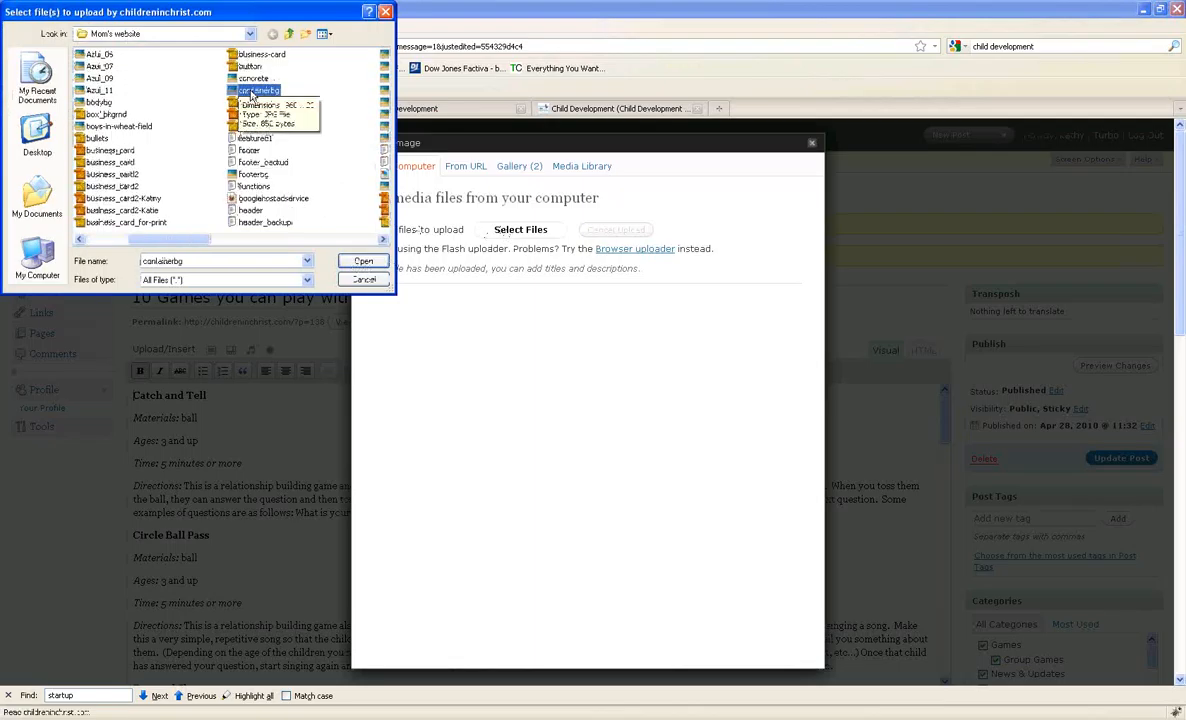
key(Right)
key(Right)
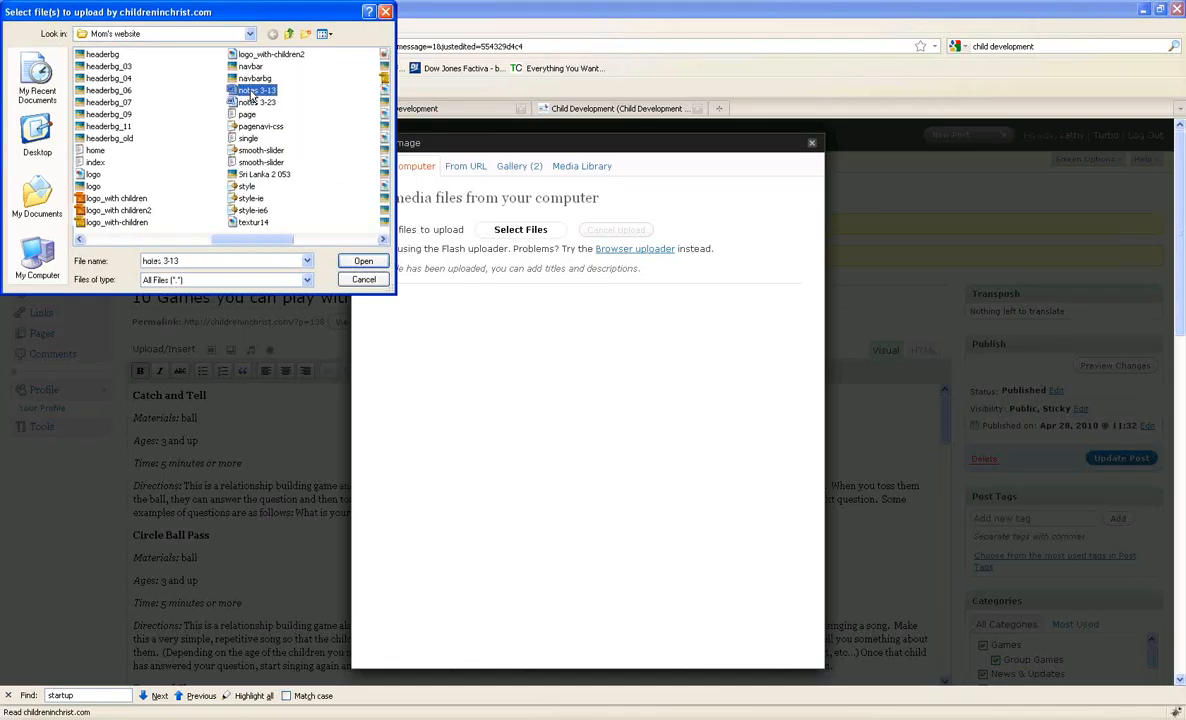
key(Down)
key(Down)
key(Down)
key(Down)
key(Down)
key(Down)
key(Down)
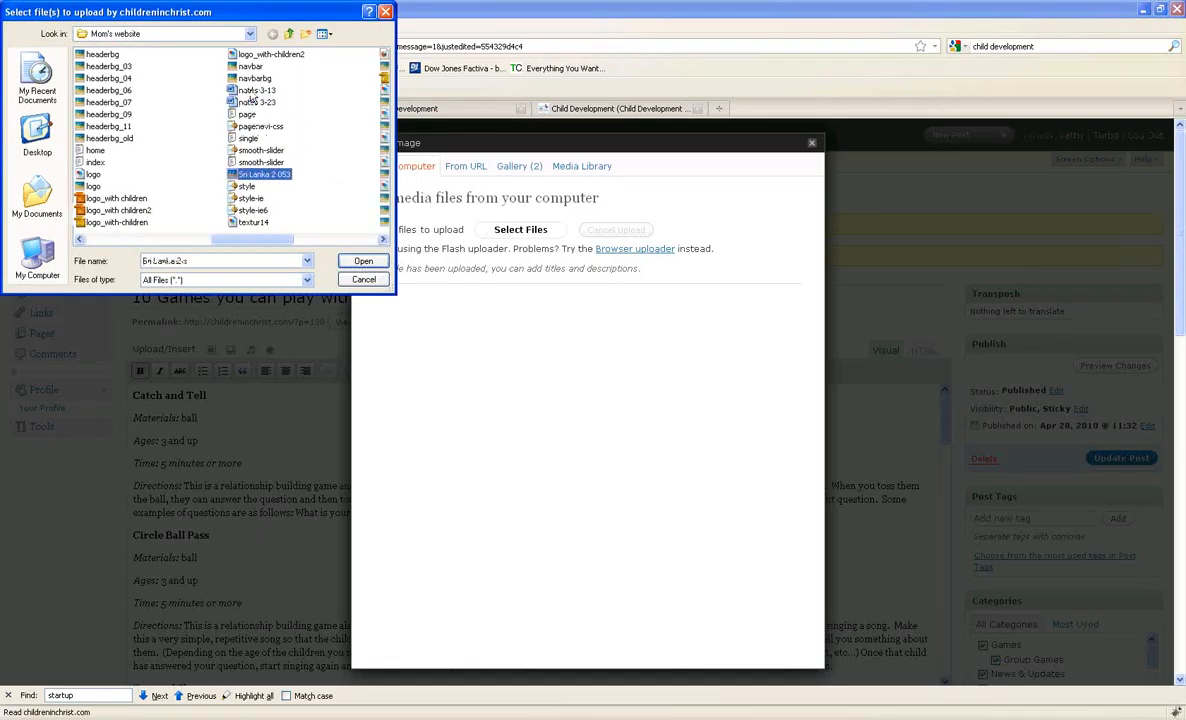
key(Return)
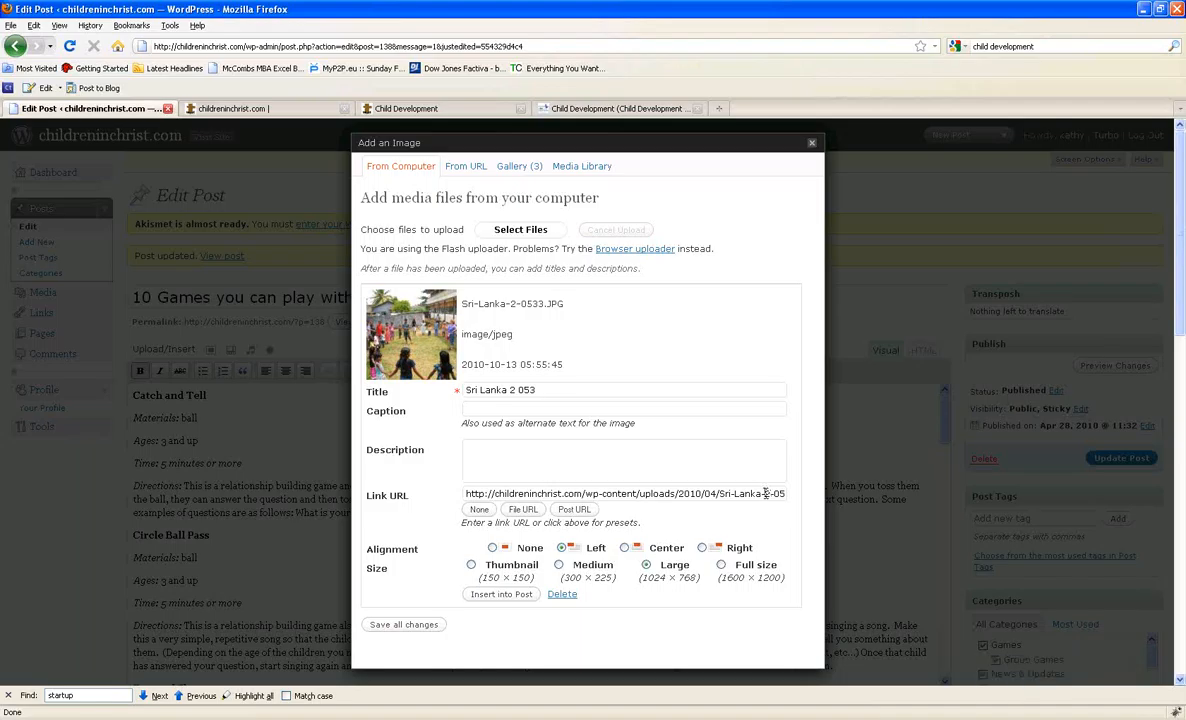
- Clear the uploaded image's link URL, choose the Medium (300 × 225) size and insert it into the post
key(End)
key(ctrl+a)
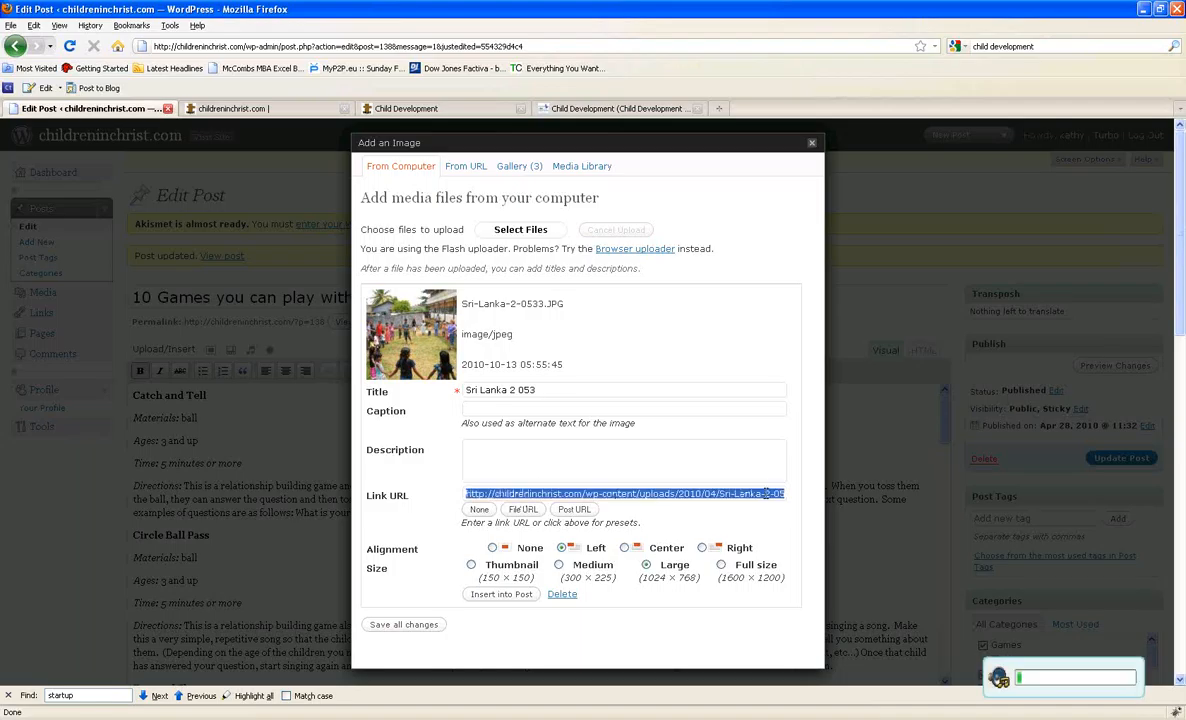
key(BackSpace)
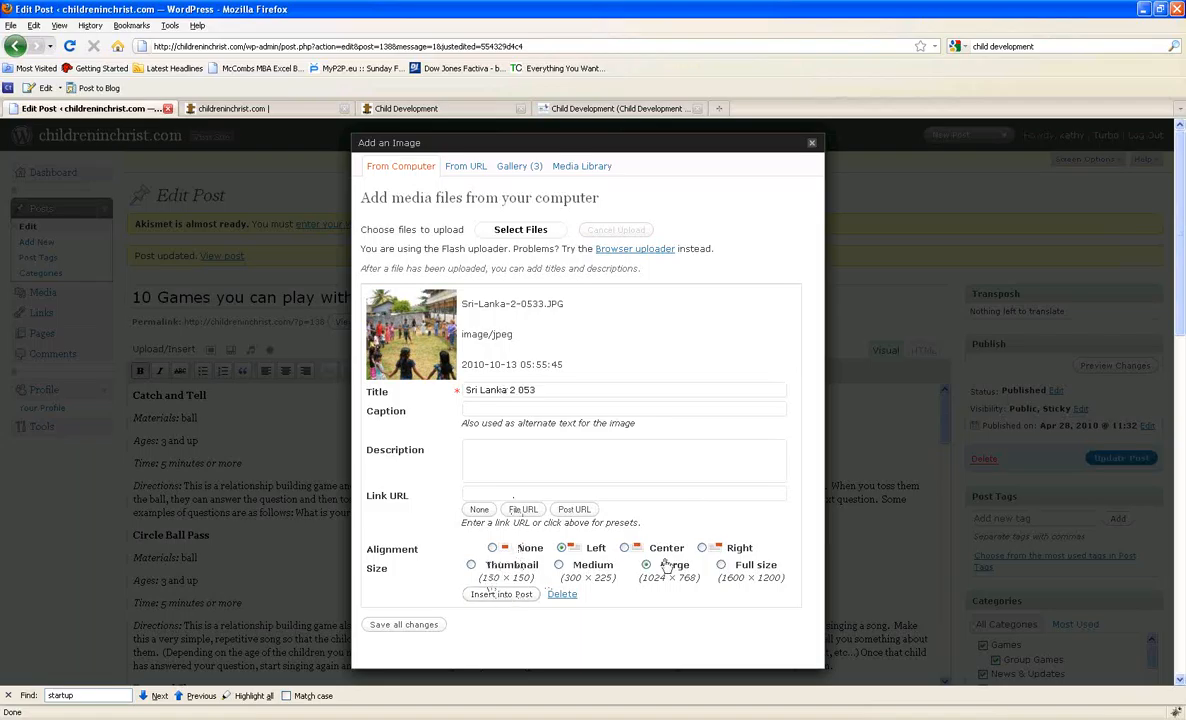
click(588, 566)
click(499, 595)
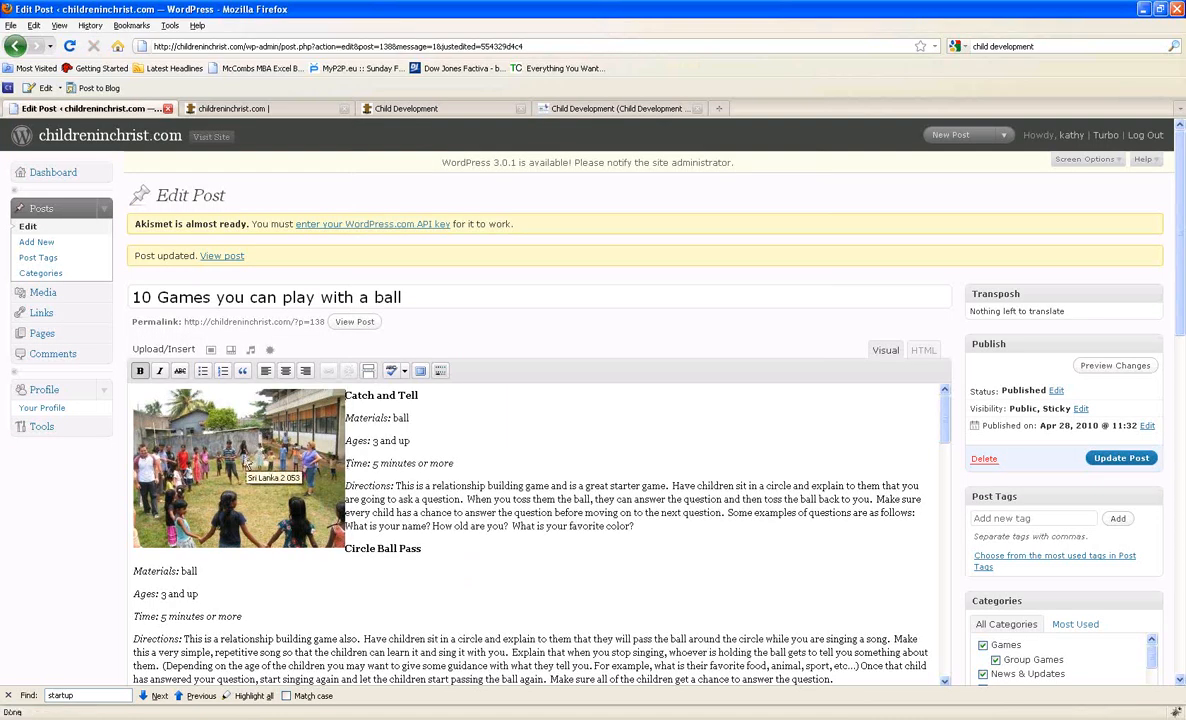
- Copy the inserted image's full source URL from its advanced settings, then close the settings without changing them
click(316, 461)
click(148, 411)
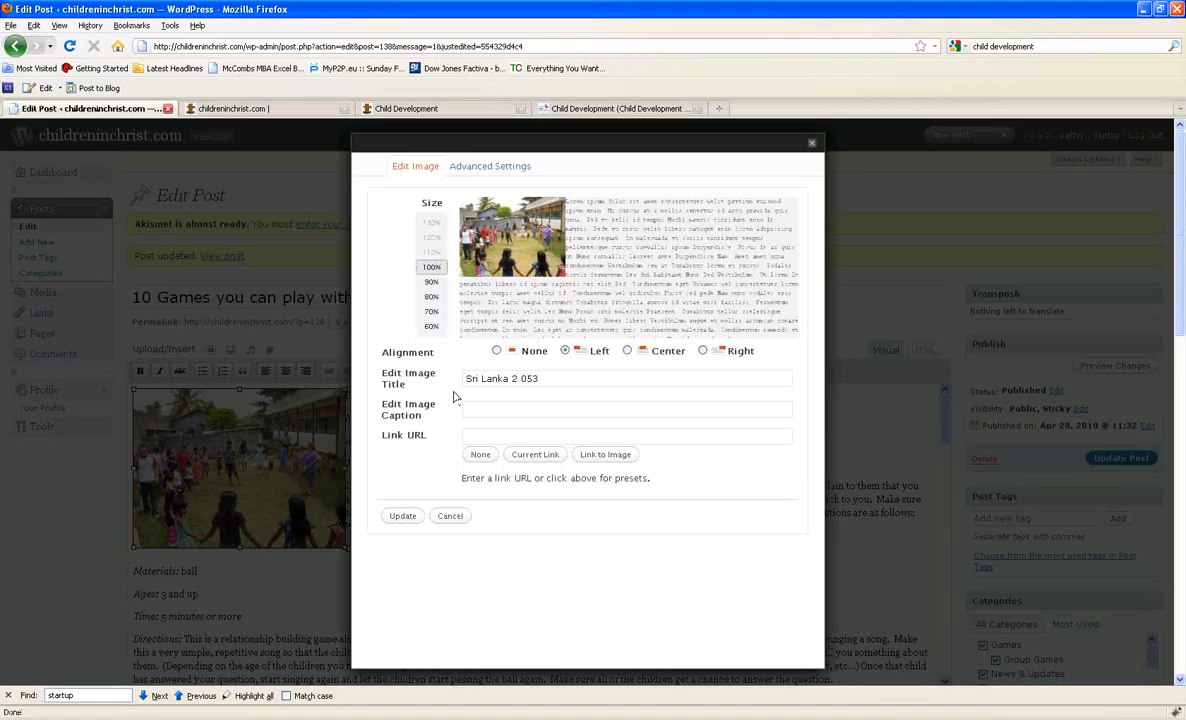
click(480, 168)
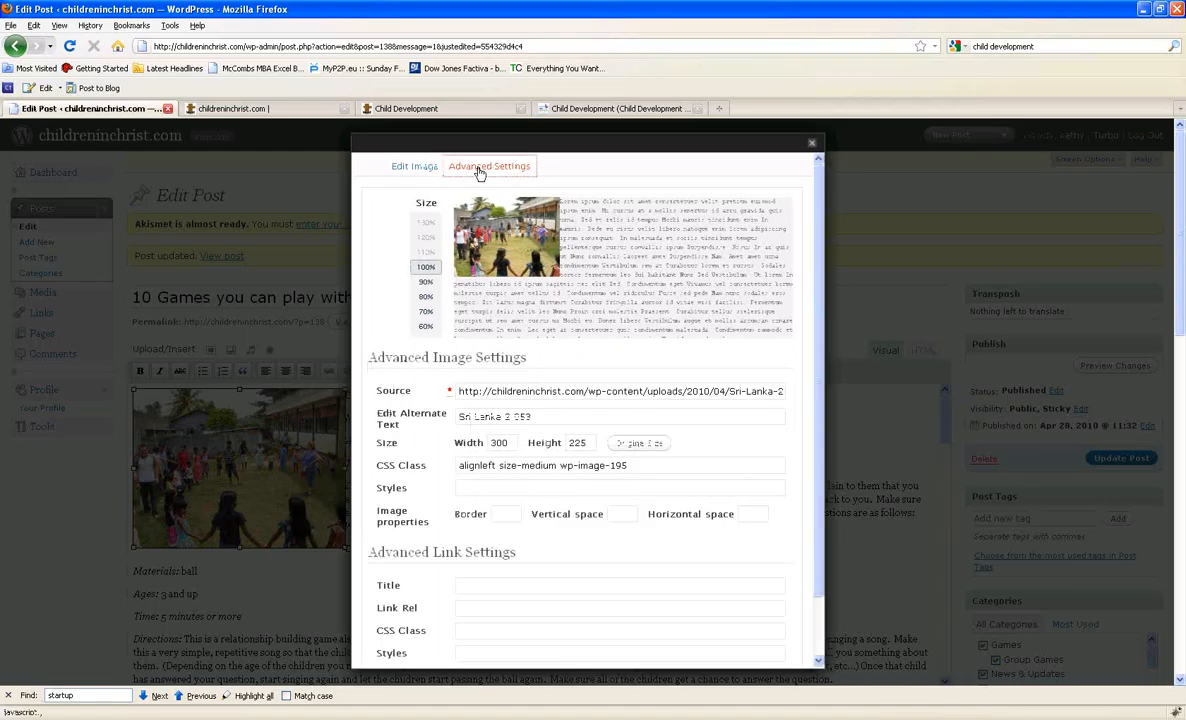
triple_click(518, 388)
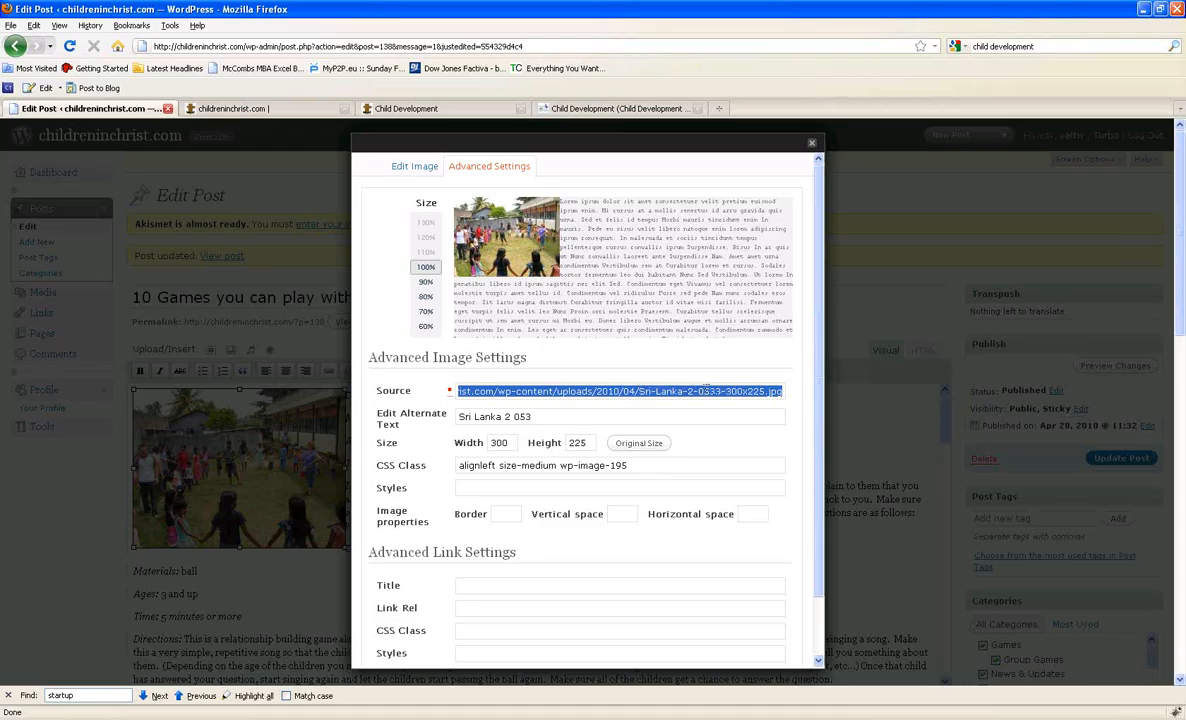
drag(726, 391, 766, 392)
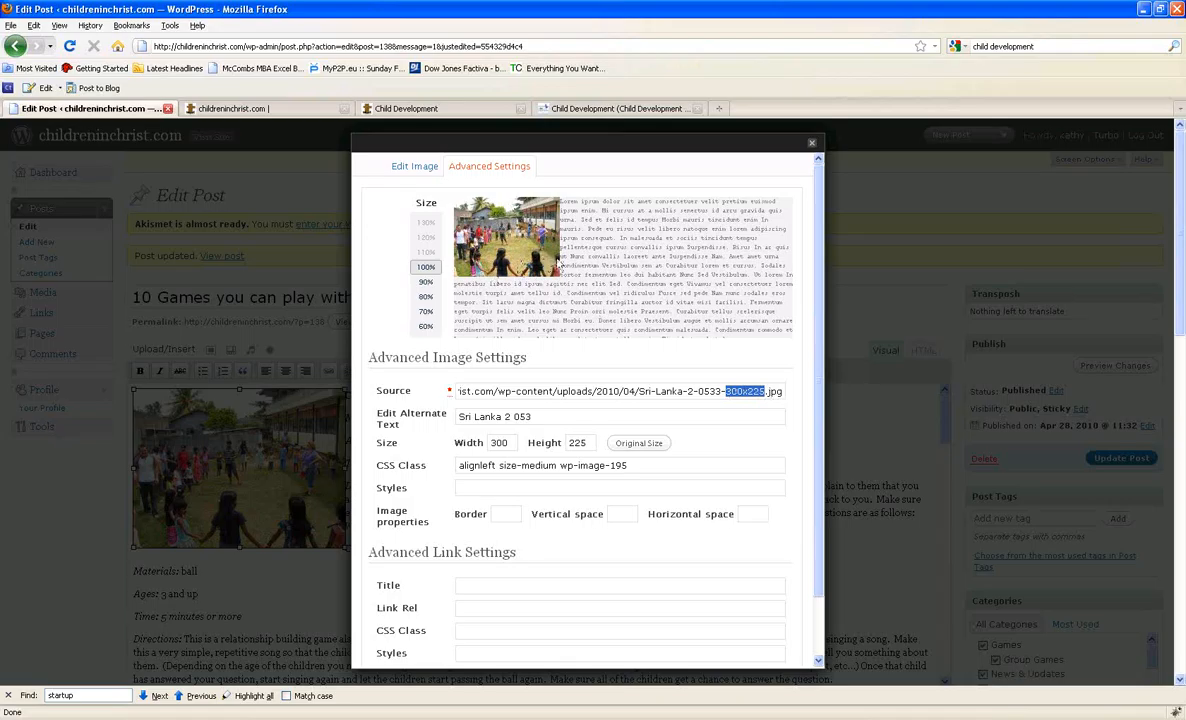
click(583, 391)
triple_click(583, 391)
key(ctrl+c)
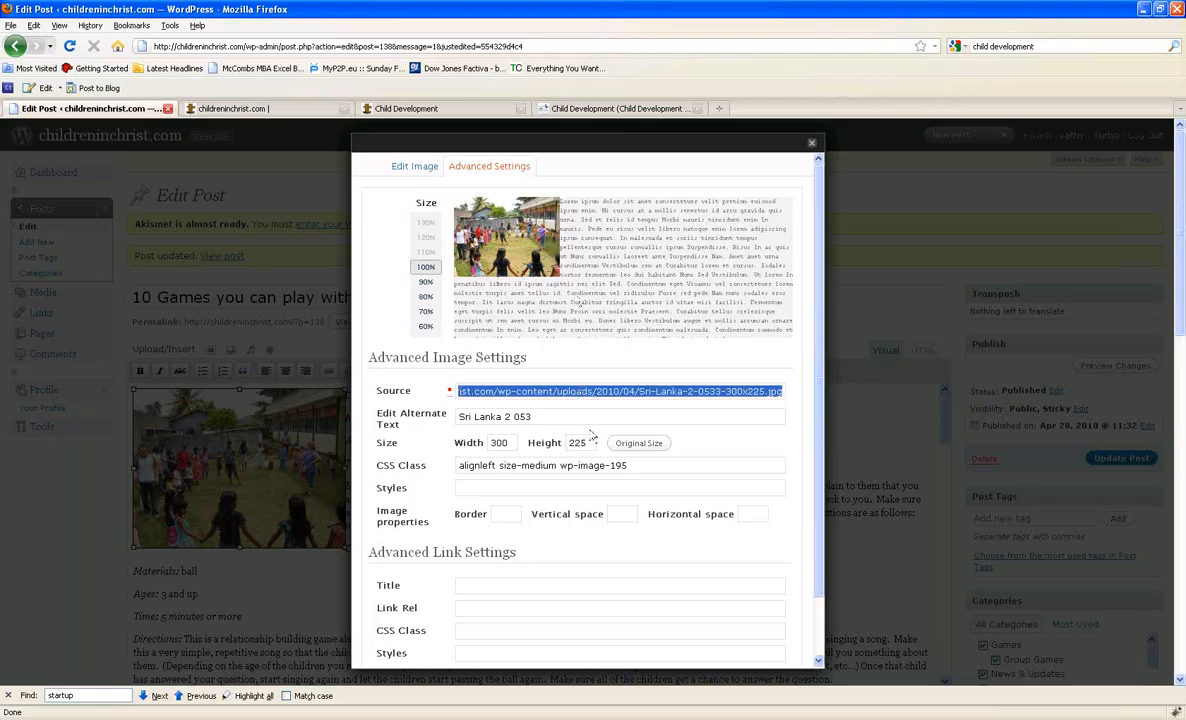
scroll(600, 445, down, 2)
click(445, 636)
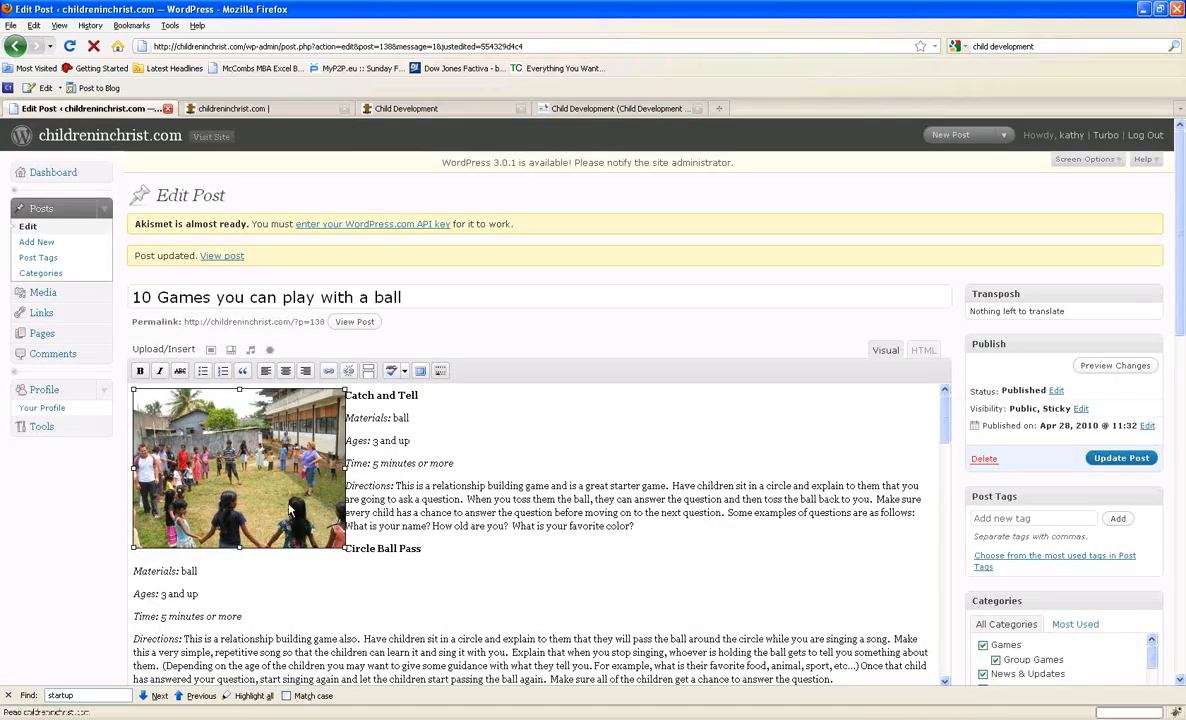
- Add a custom field named thumb to the post, with the copied URL of Sri-Lanka-2-0533-300x225.jpg as its value
drag(1180, 280, 1183, 560)
scroll(529, 386, up, 2)
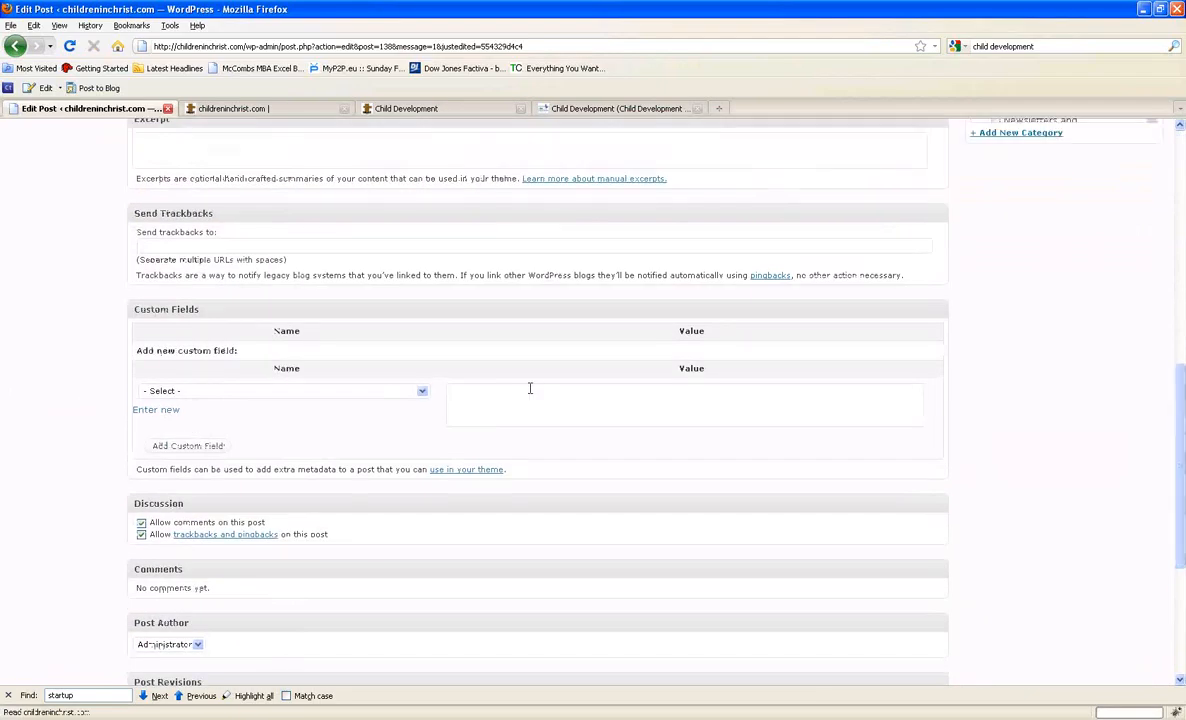
click(410, 391)
click(396, 418)
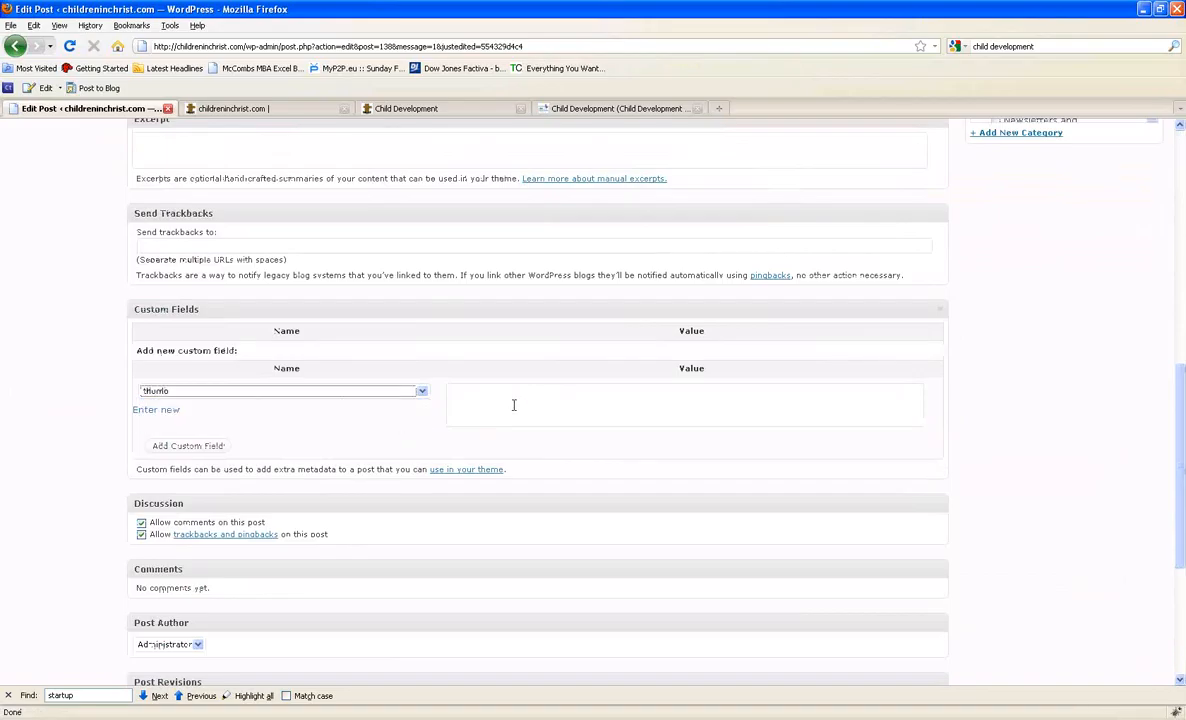
right_click(517, 403)
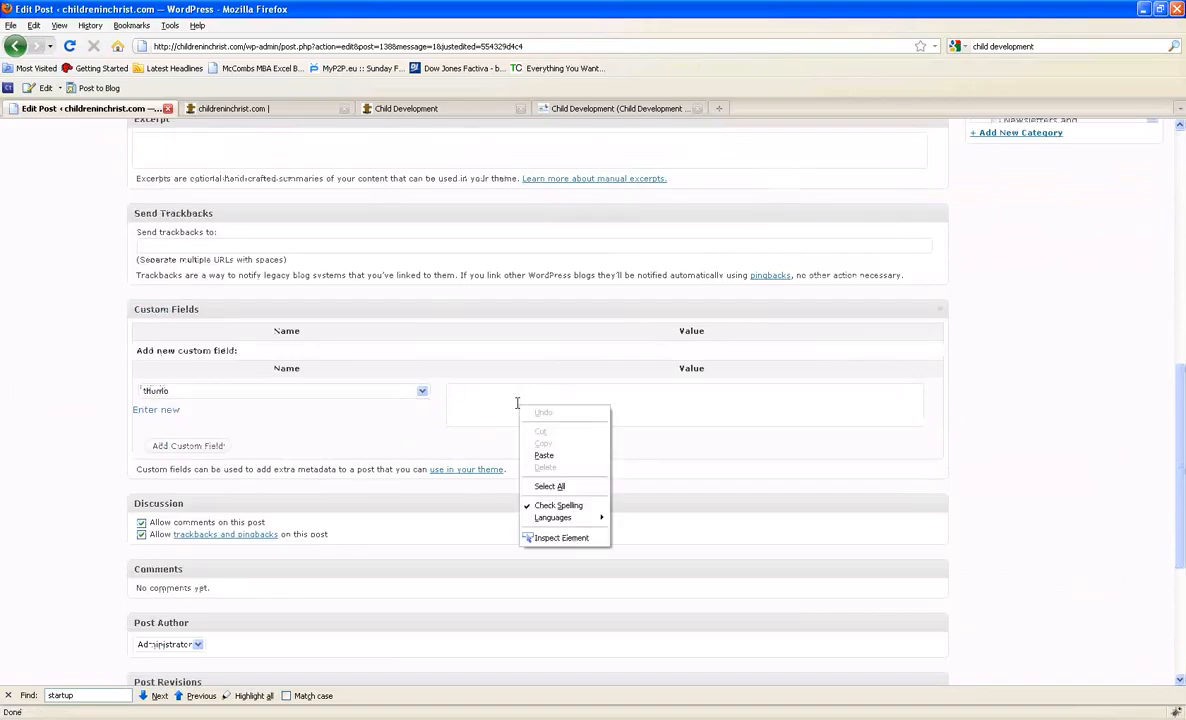
click(543, 455)
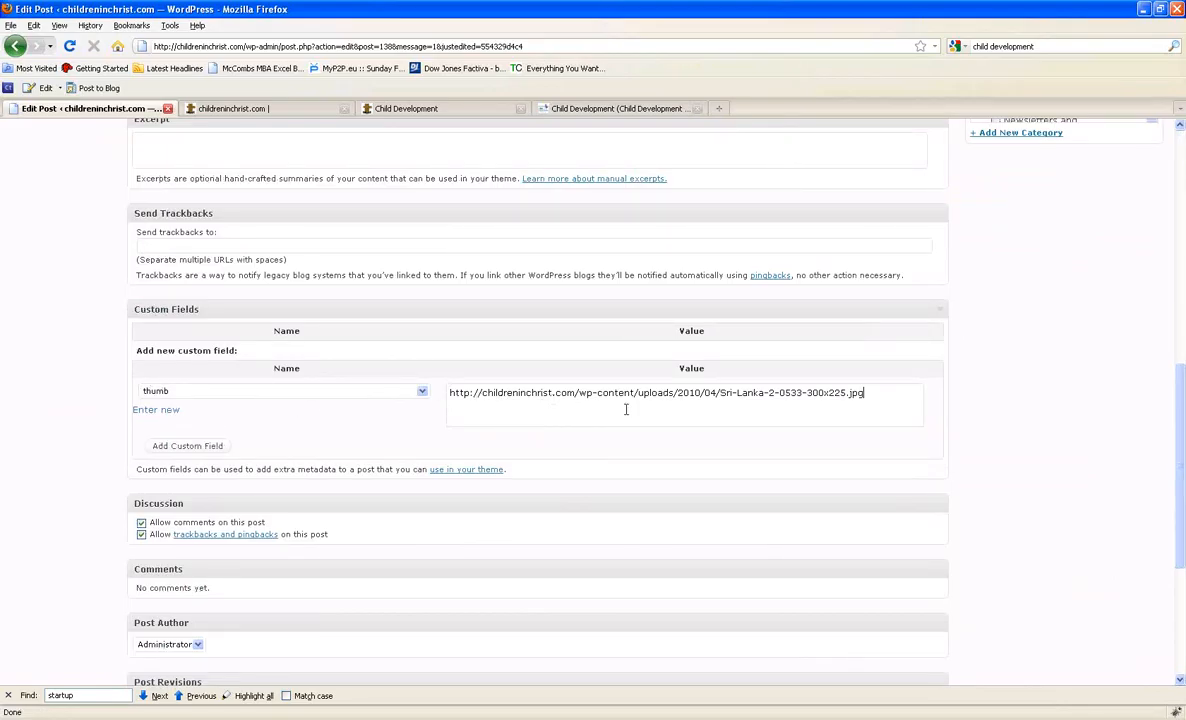
drag(806, 394, 846, 395)
click(204, 447)
- Delete the inserted image from the post's body and update the post
scroll(316, 343, up, 9)
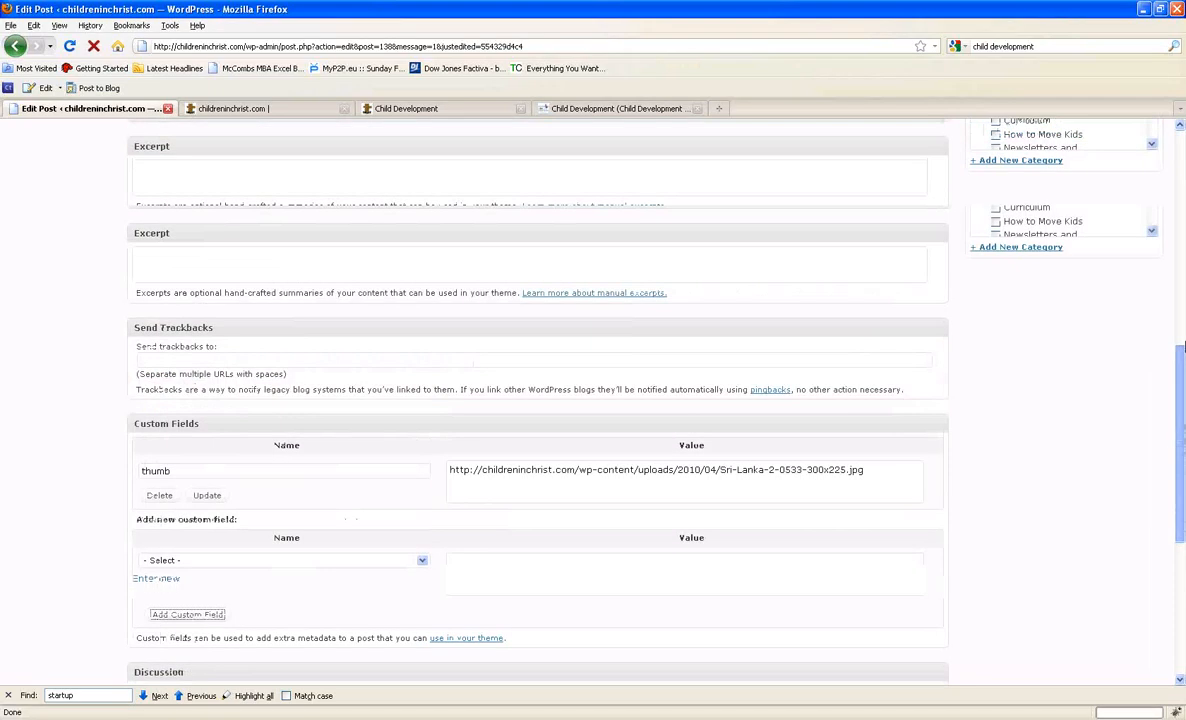
click(243, 327)
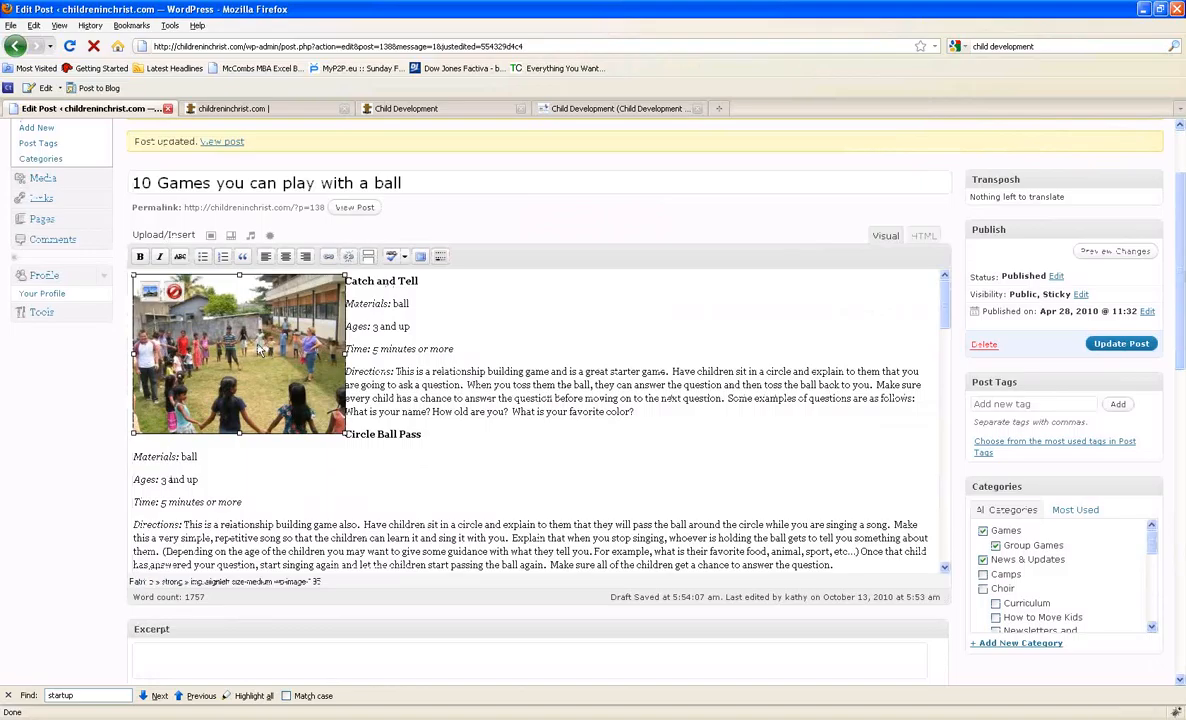
click(174, 291)
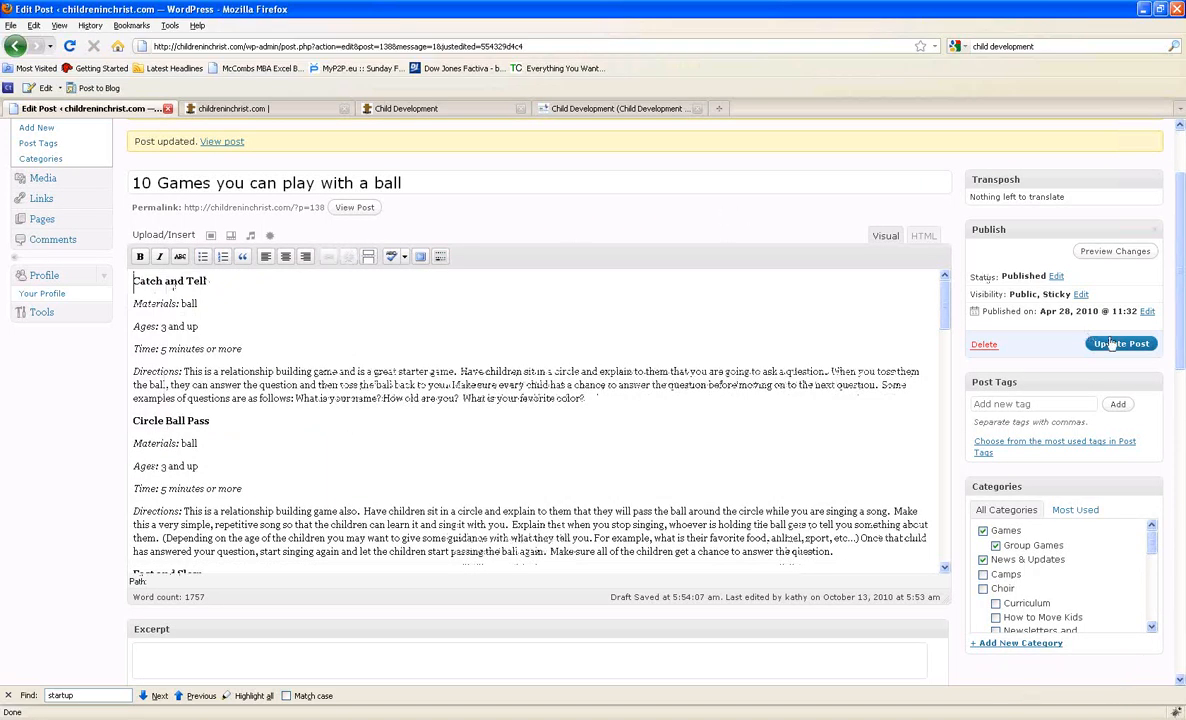
click(1112, 345)
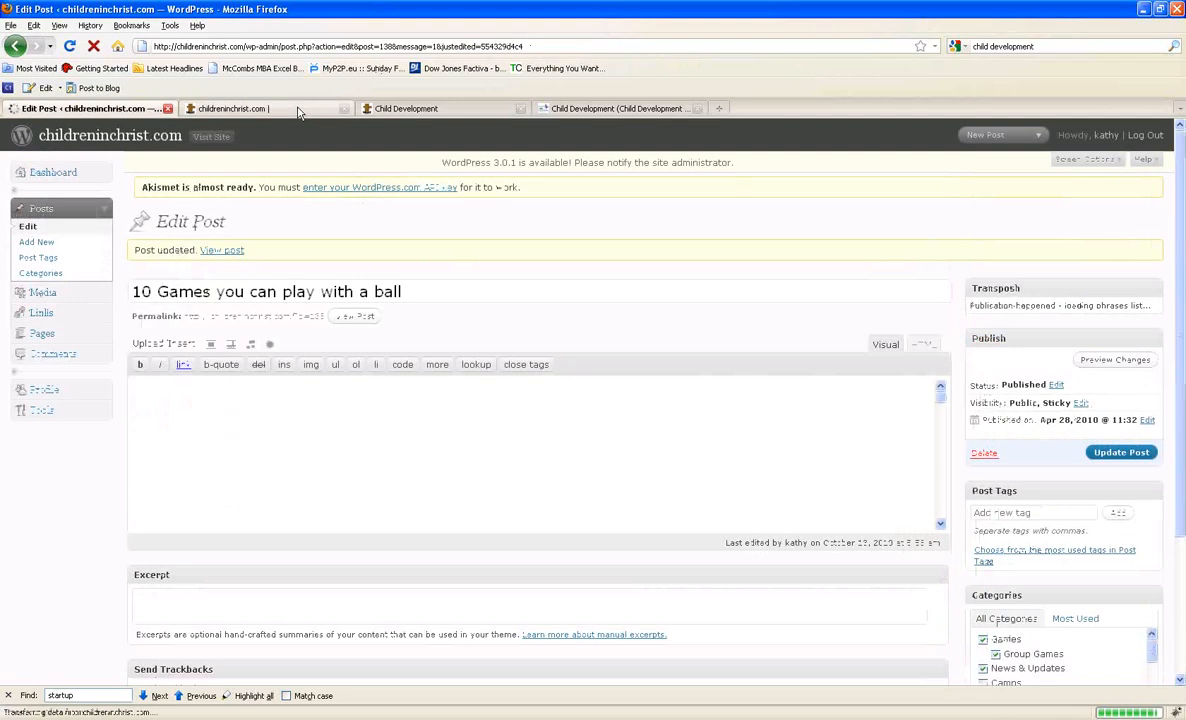
- Reload the site's home page and check the image for "10 Games you can play with a ball" in the slider and on its post page
click(297, 110)
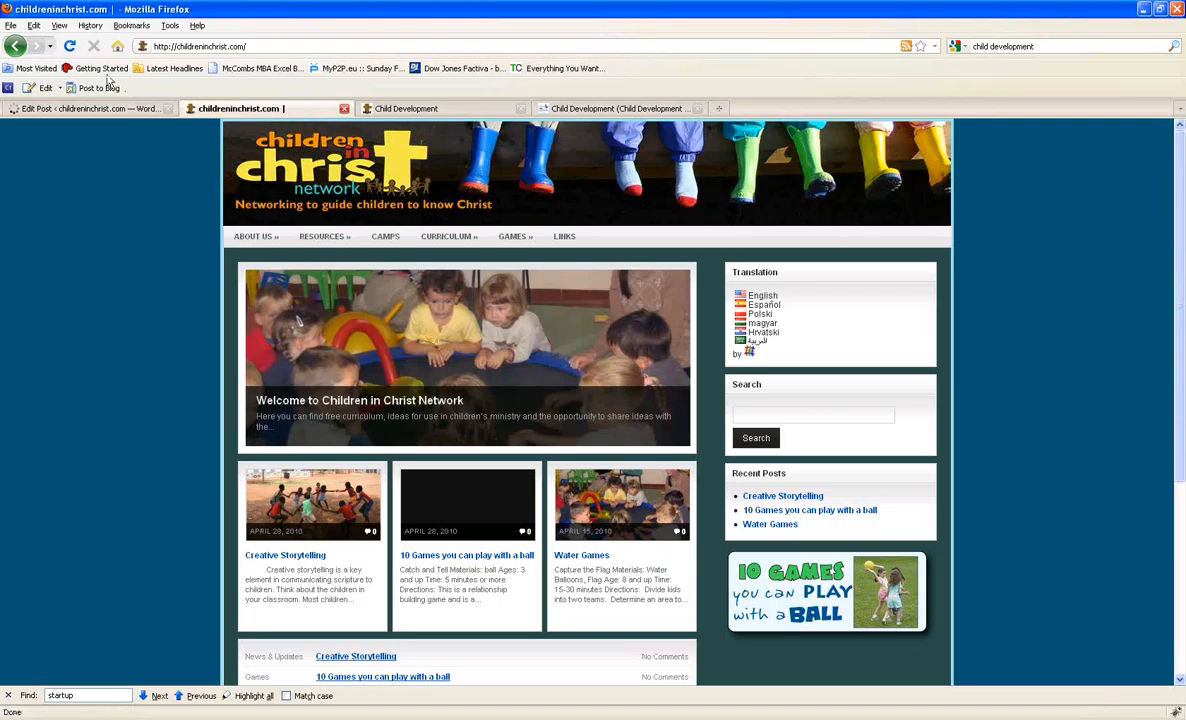
click(69, 46)
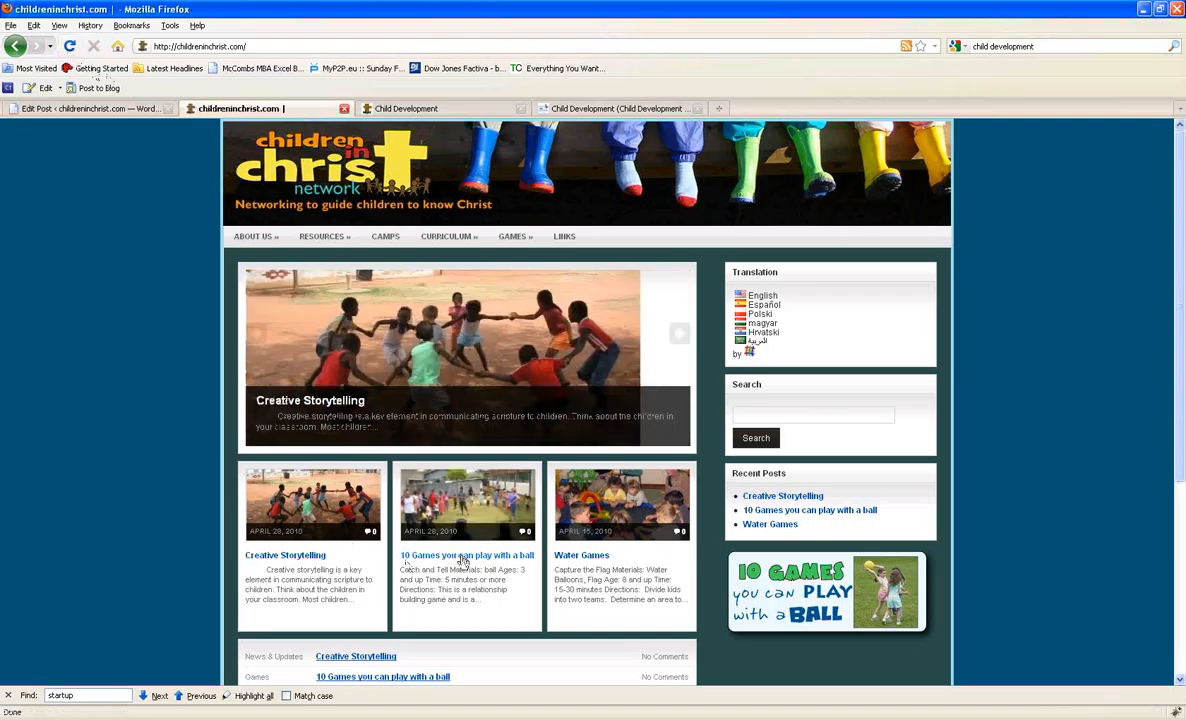
click(679, 333)
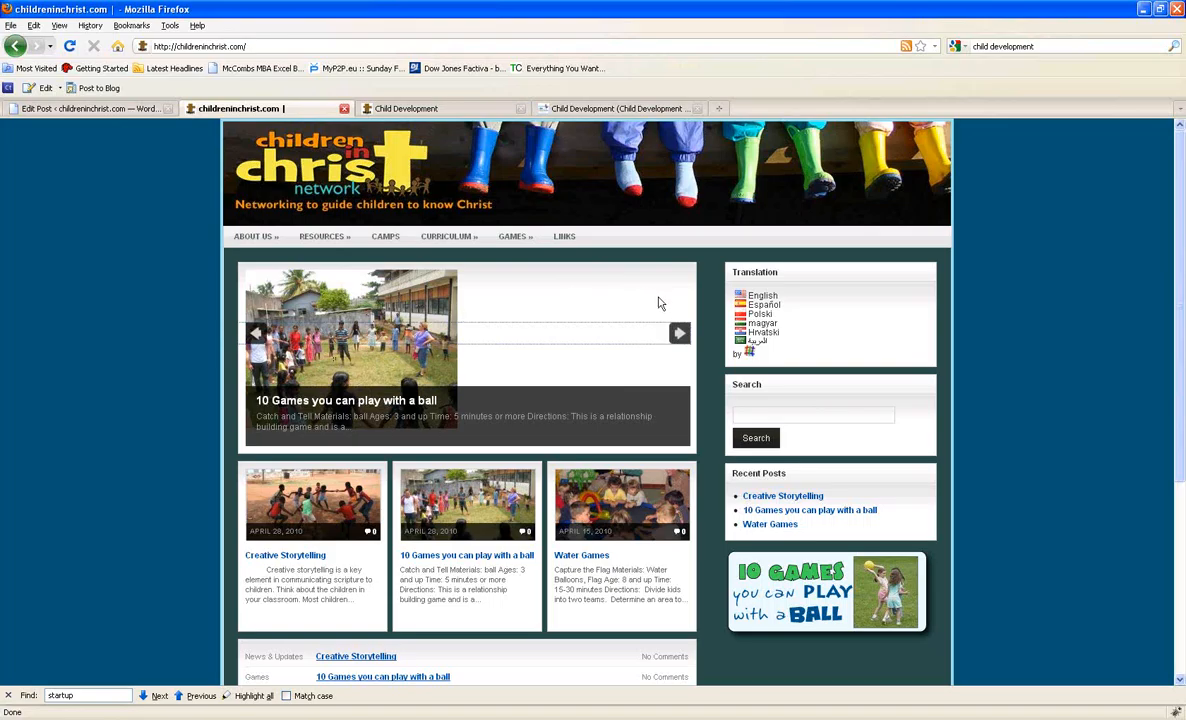
click(440, 558)
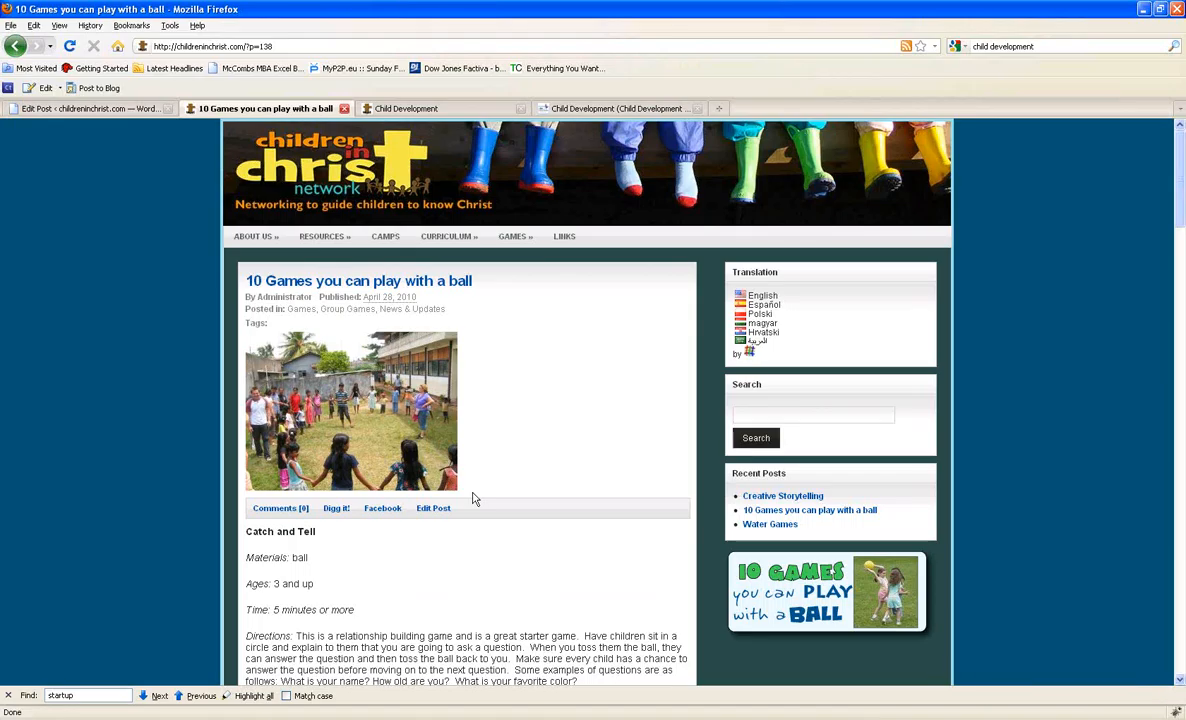
- Delete the thumb custom field with the 300x225 image URL from the post "10 Games you can play with a ball"
click(120, 109)
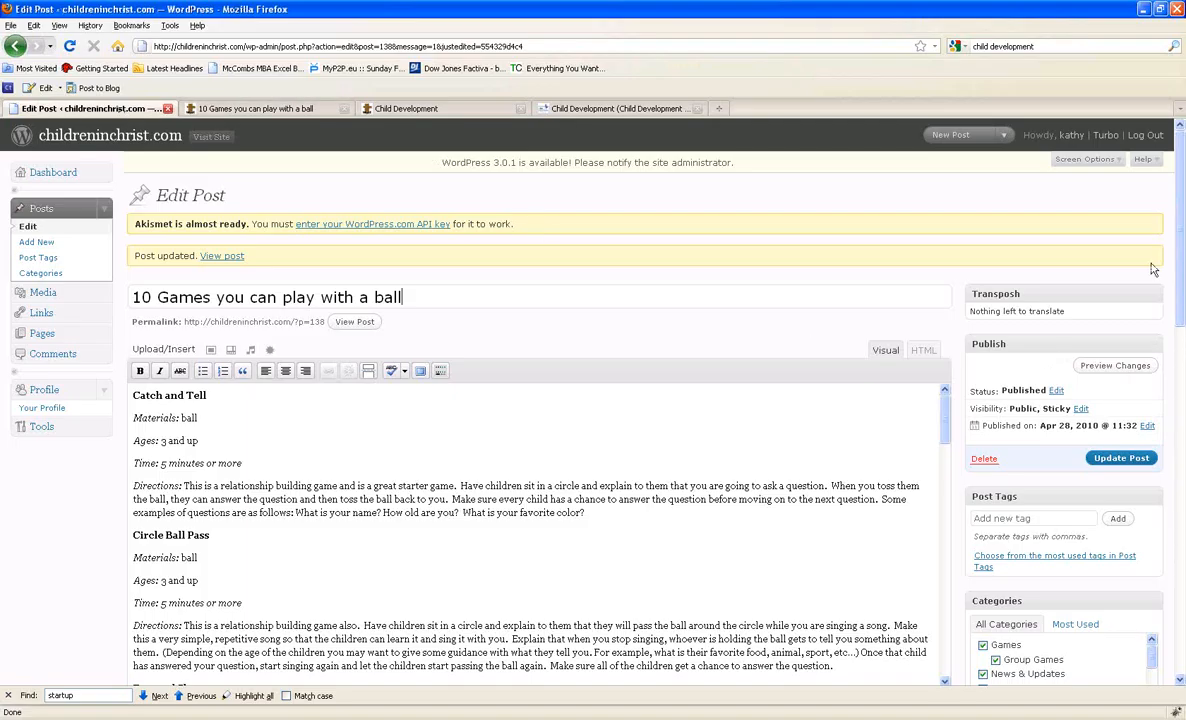
drag(1180, 282, 1183, 474)
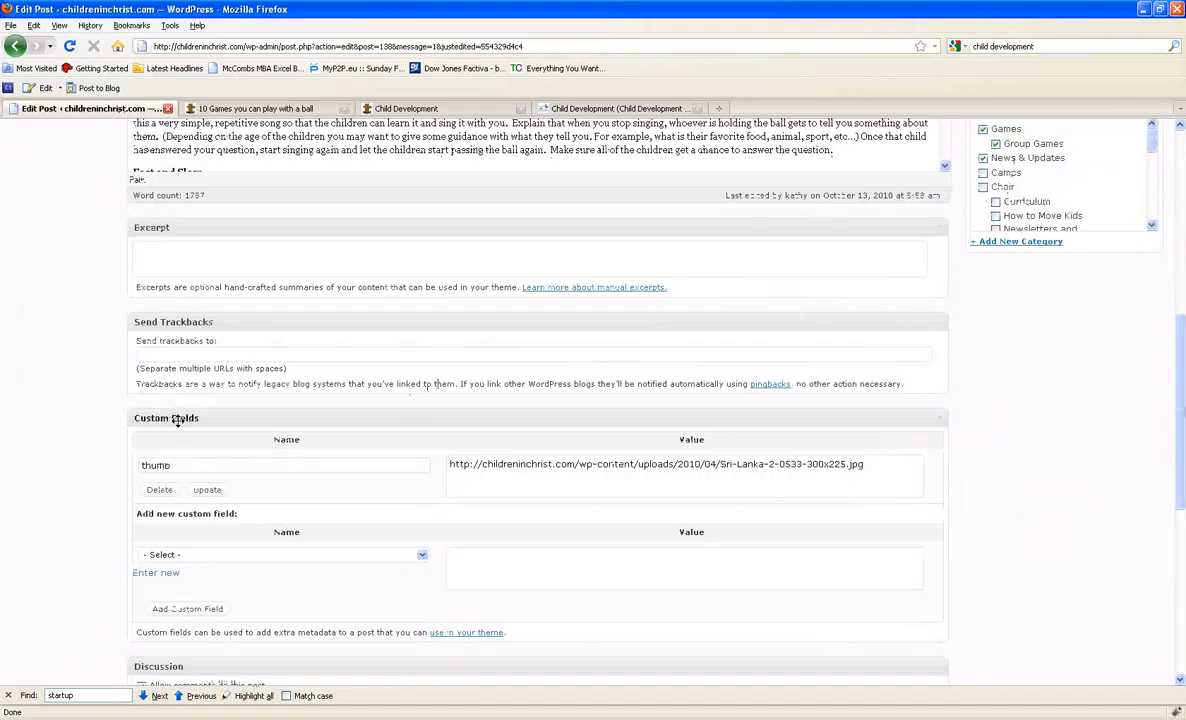
click(162, 490)
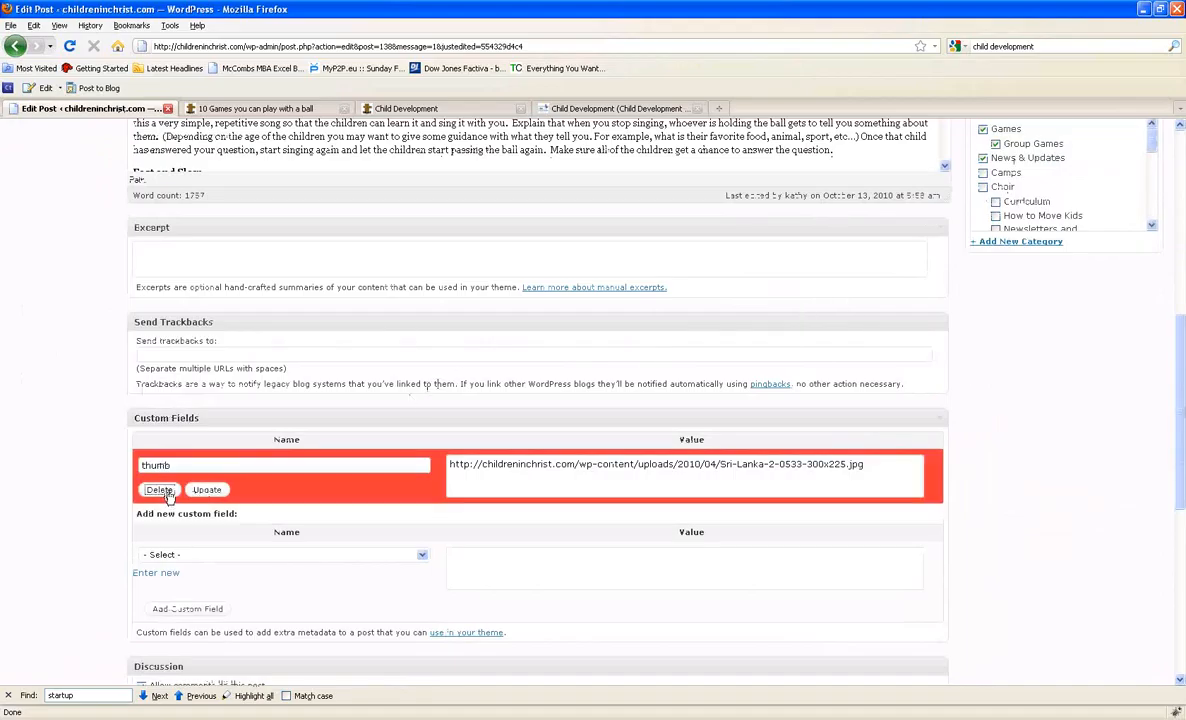
- Upload the image Sri Lanka 2 053 from the Mom's website folder at the start of the post's body
drag(1183, 469, 1183, 265)
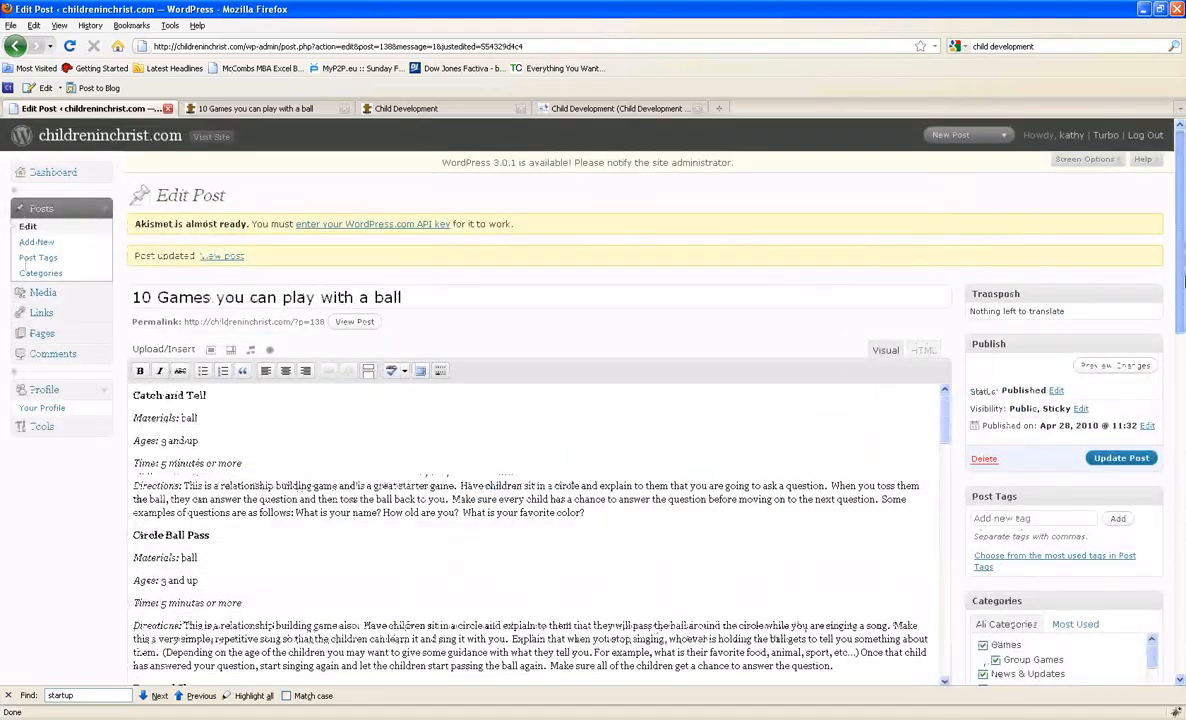
click(139, 399)
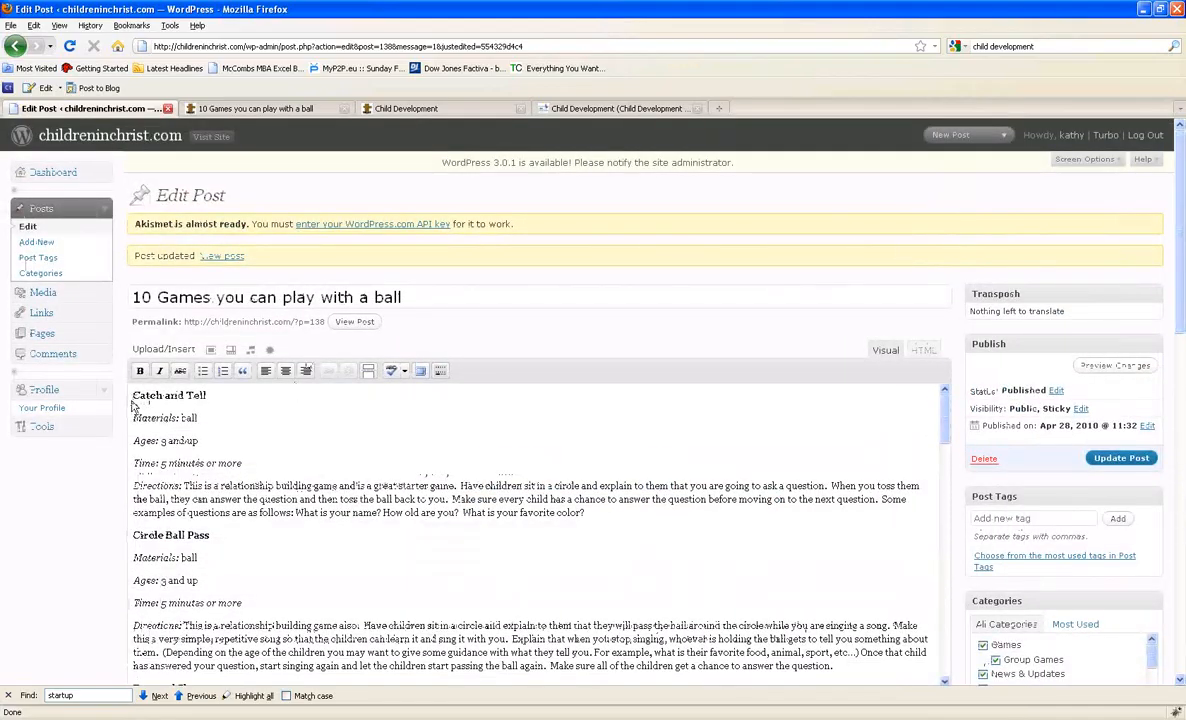
click(210, 355)
click(520, 229)
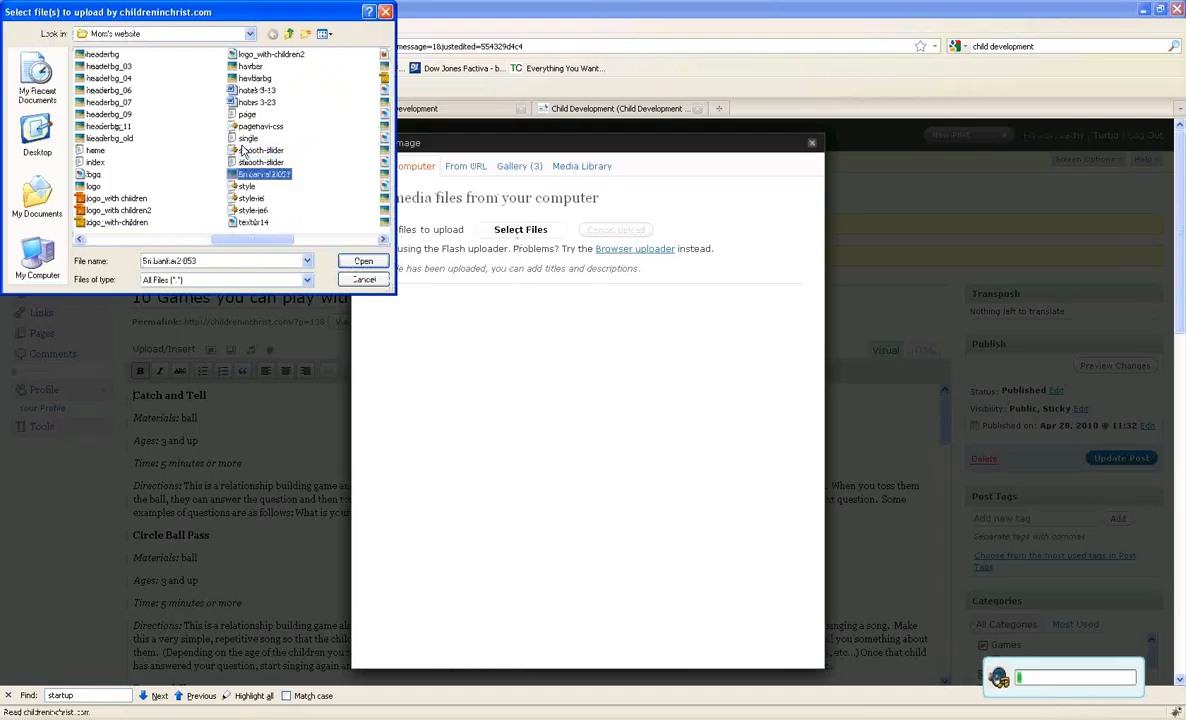
click(355, 261)
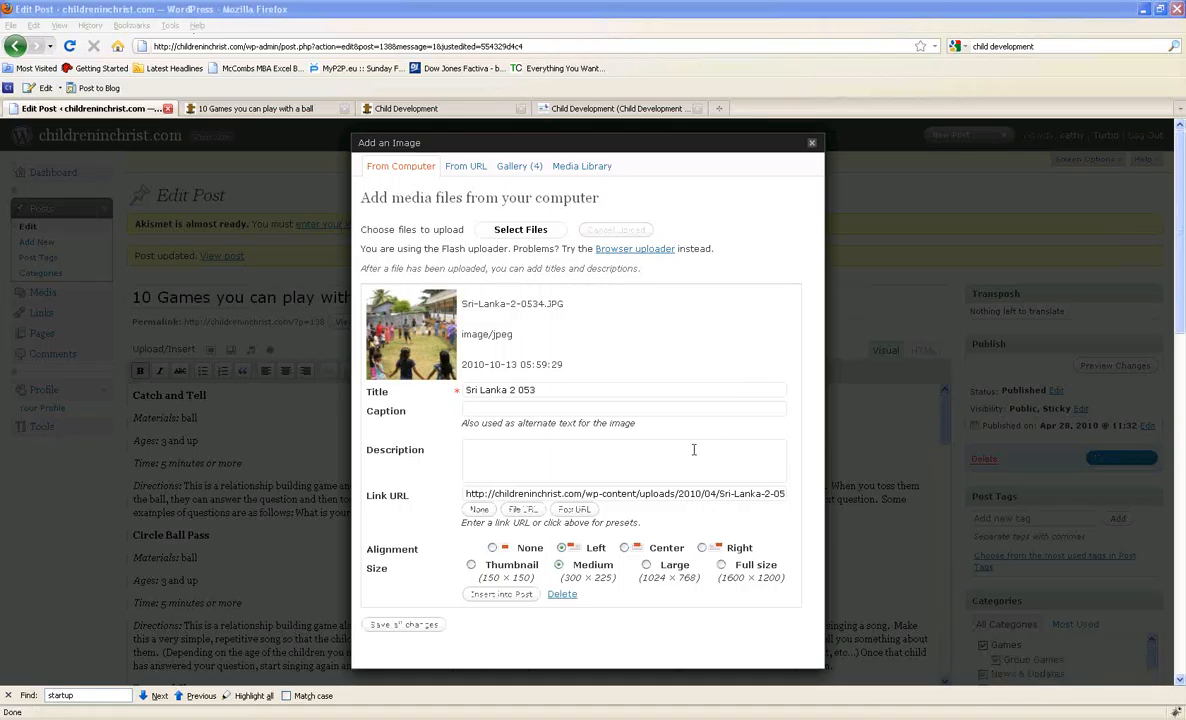
- Clear the uploaded image's link URL and refill it with the file URL
click(468, 493)
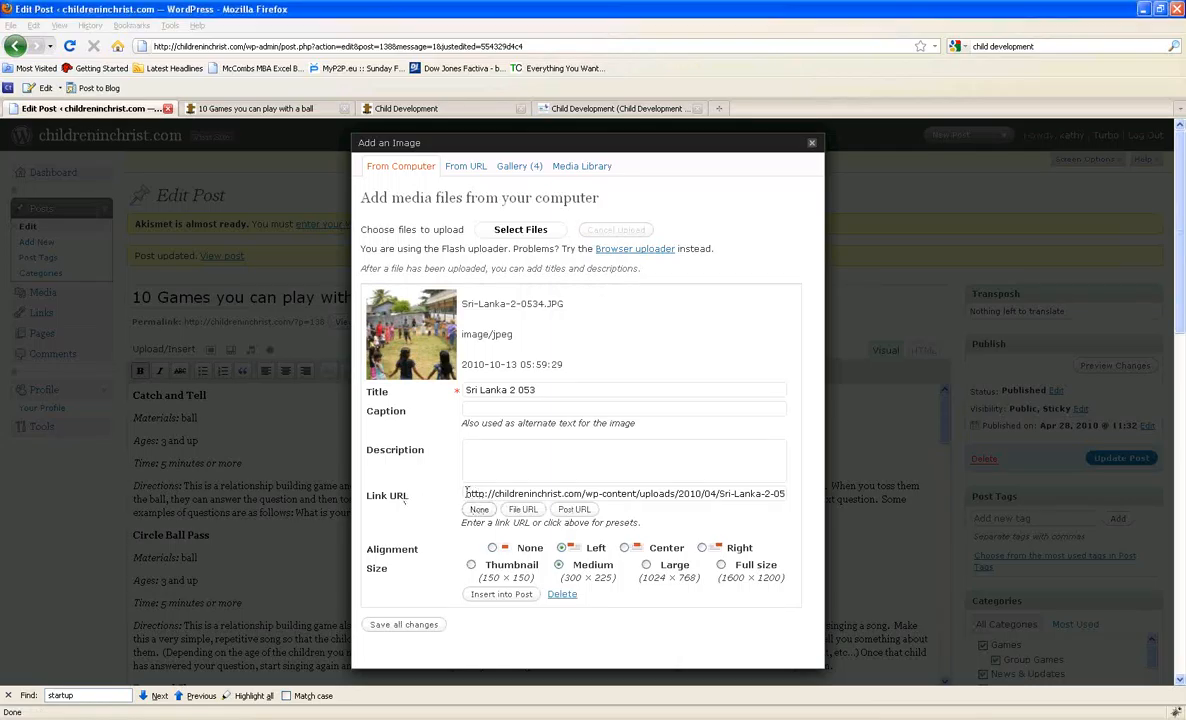
triple_click(535, 491)
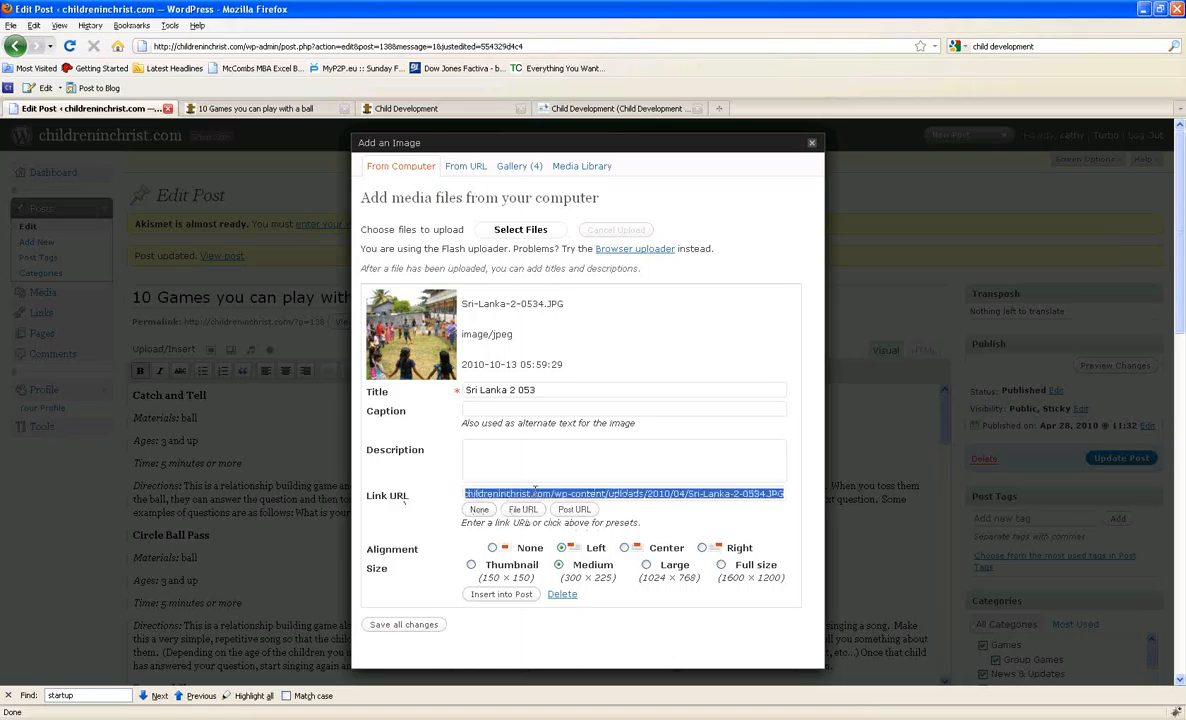
click(742, 494)
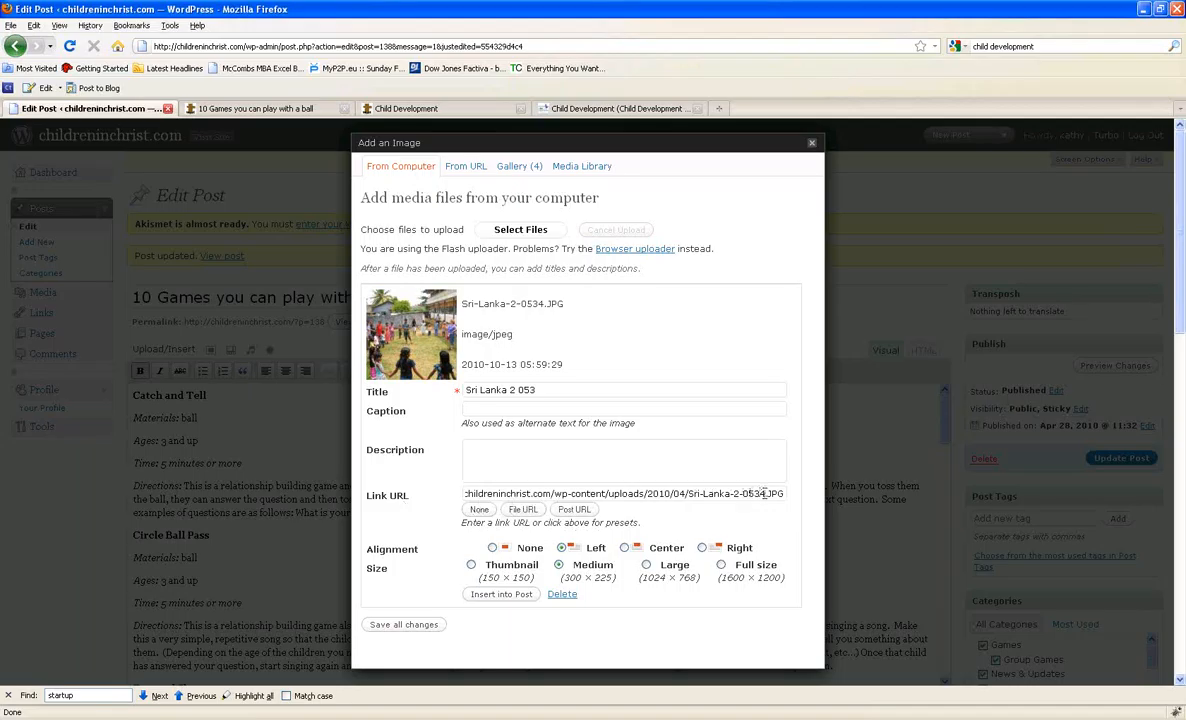
click(764, 493)
drag(784, 493, 298, 486)
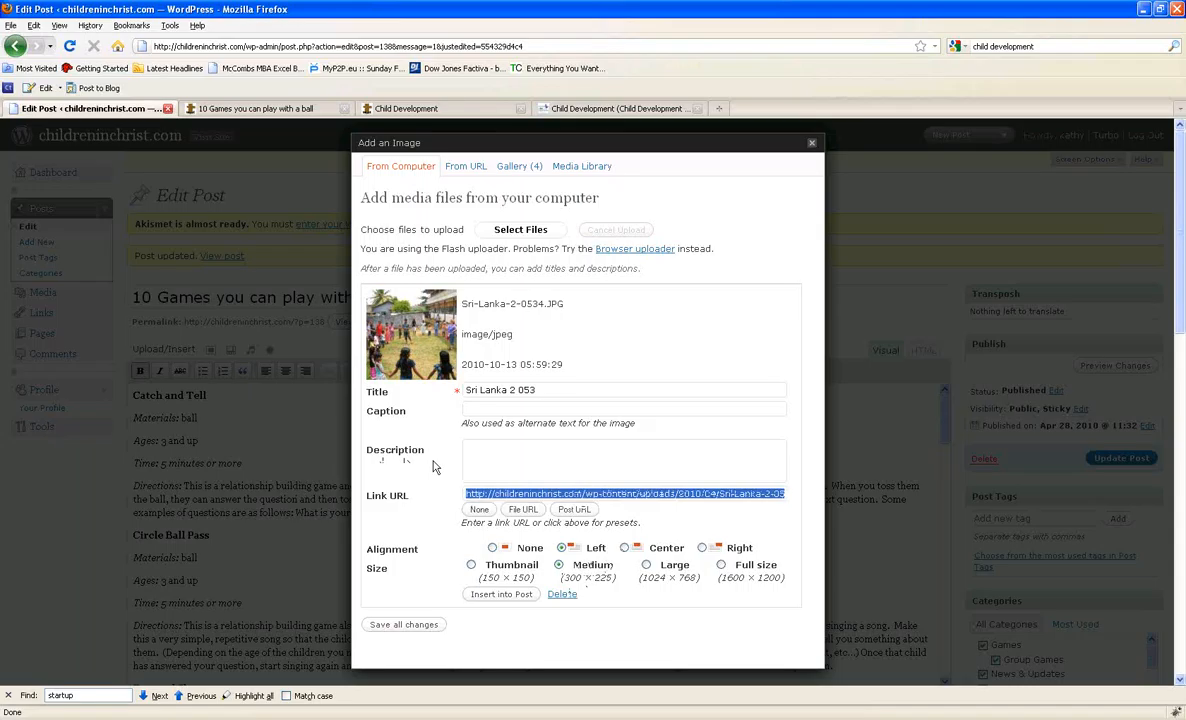
key(Delete)
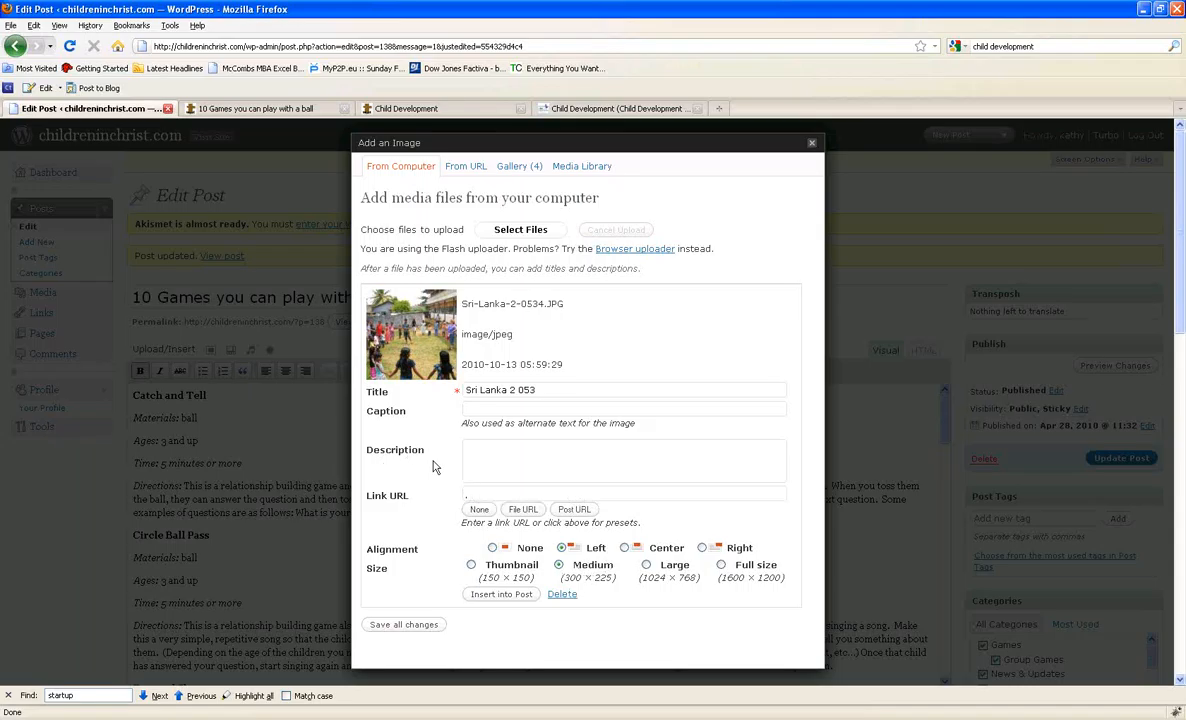
click(523, 510)
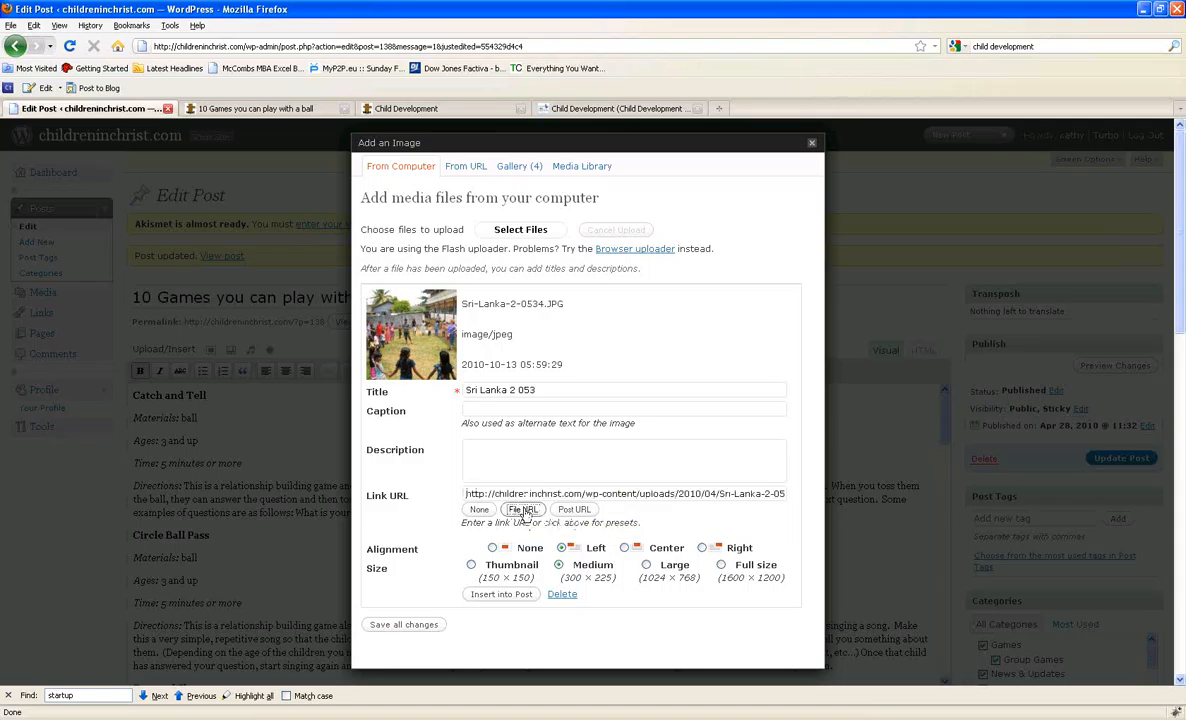
- Copy the full link URL of Sri-Lanka-2-0534.JPG and insert the image into the post at medium size, aligned left
click(705, 493)
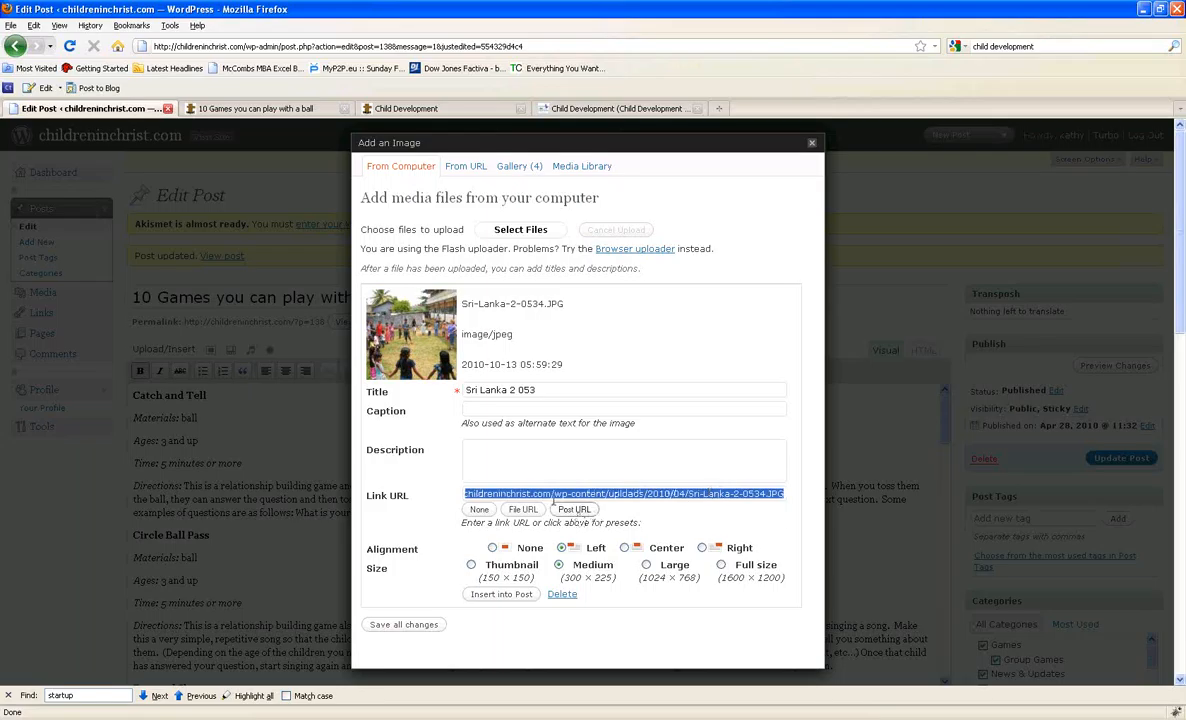
right_click(546, 494)
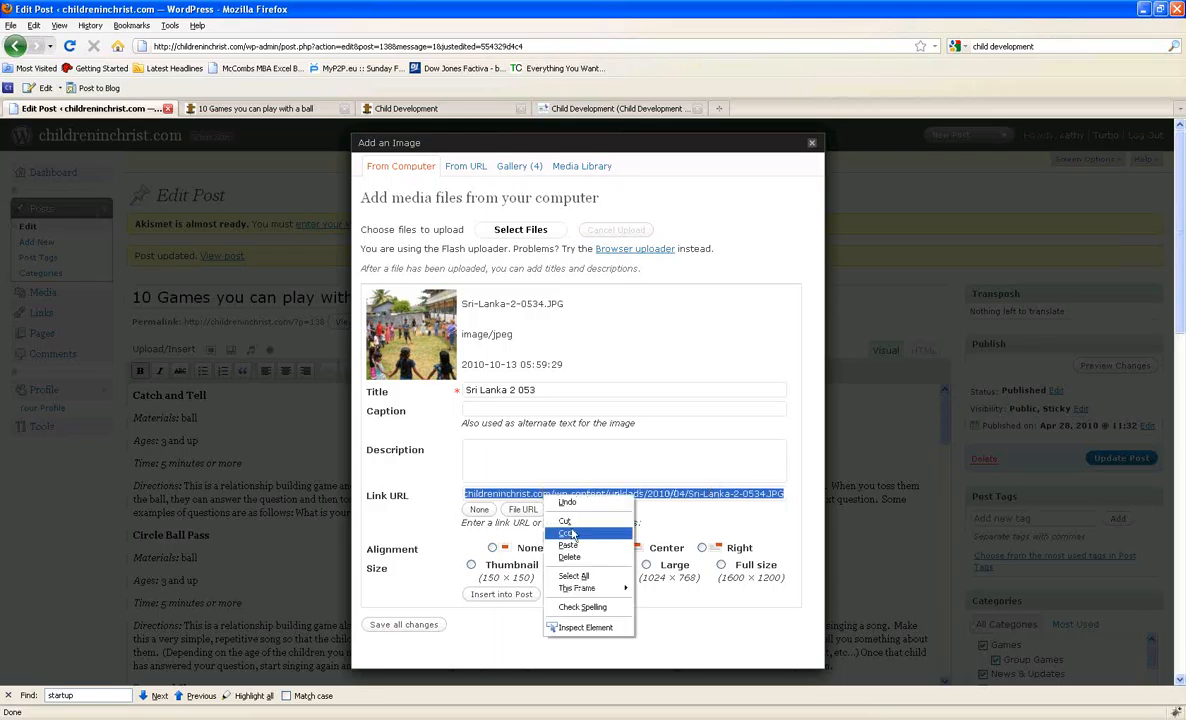
click(570, 535)
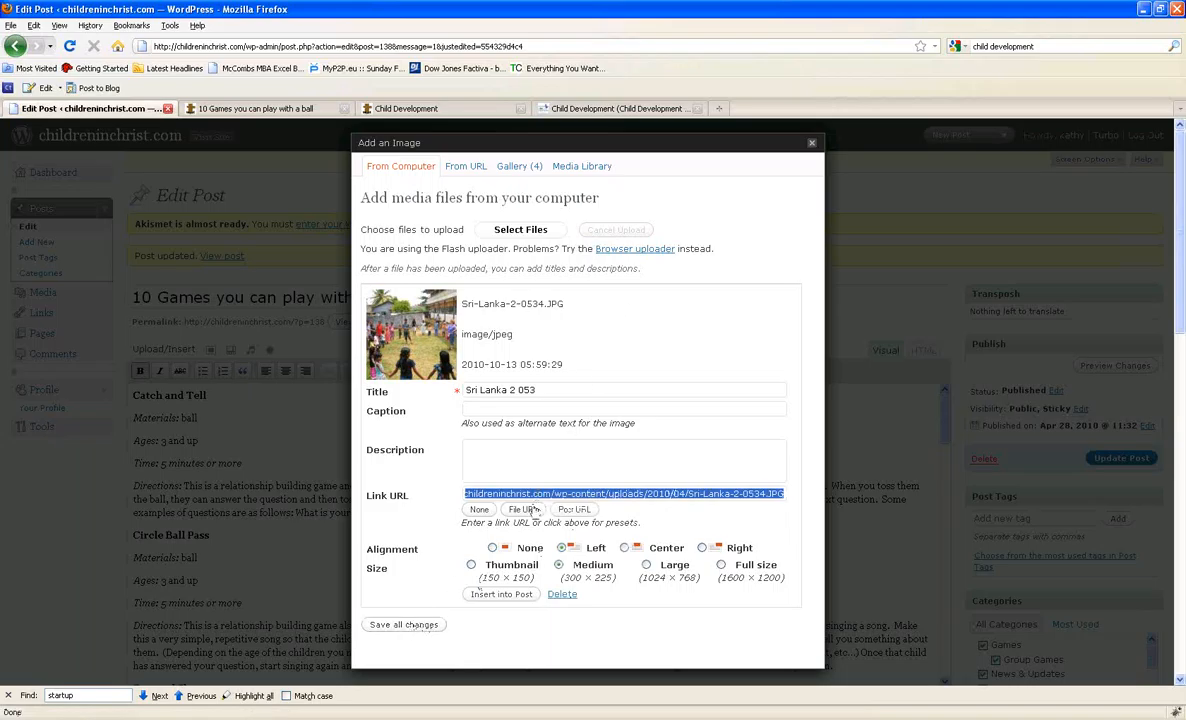
click(502, 594)
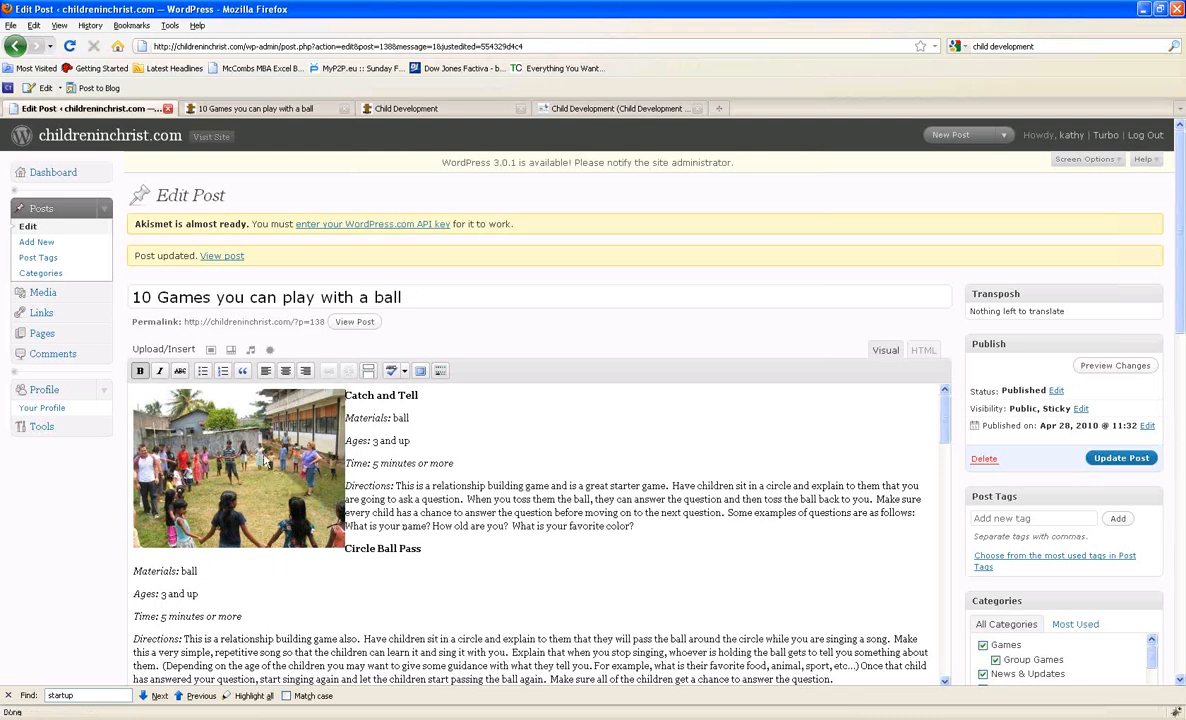
click(265, 462)
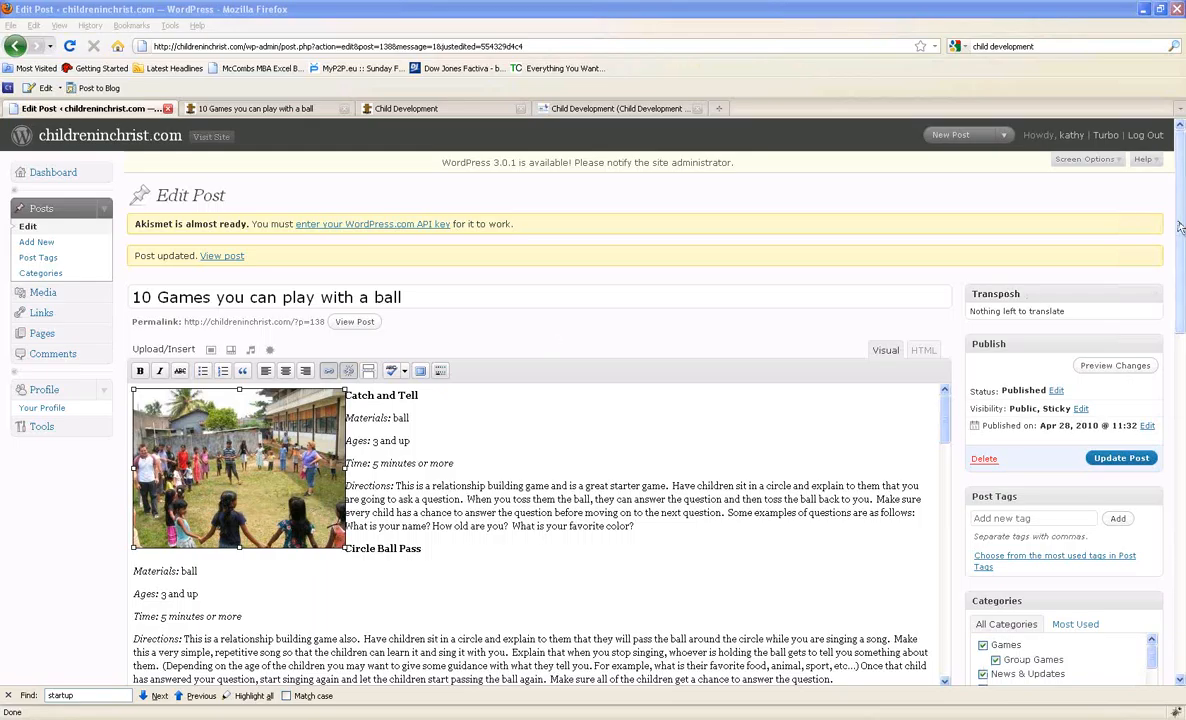
- Add a thumb custom field to the post with the copied URL of Sri-Lanka-2-0534.JPG as its value
drag(1182, 223, 1182, 452)
click(210, 505)
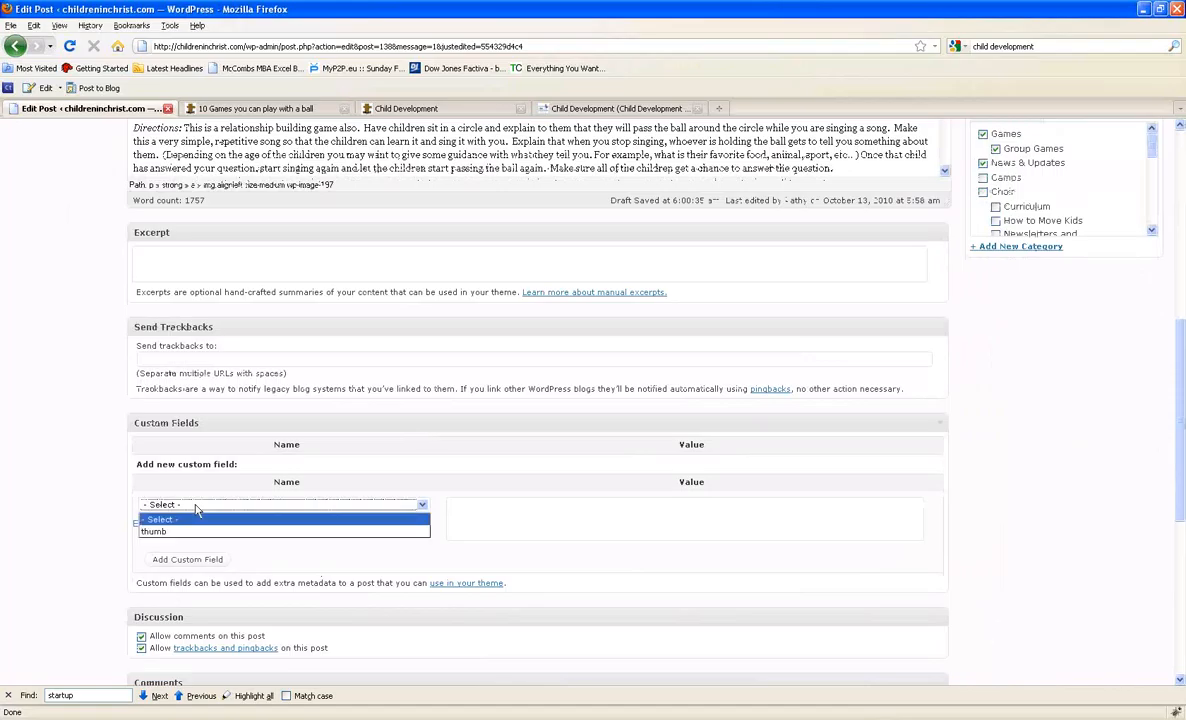
click(204, 532)
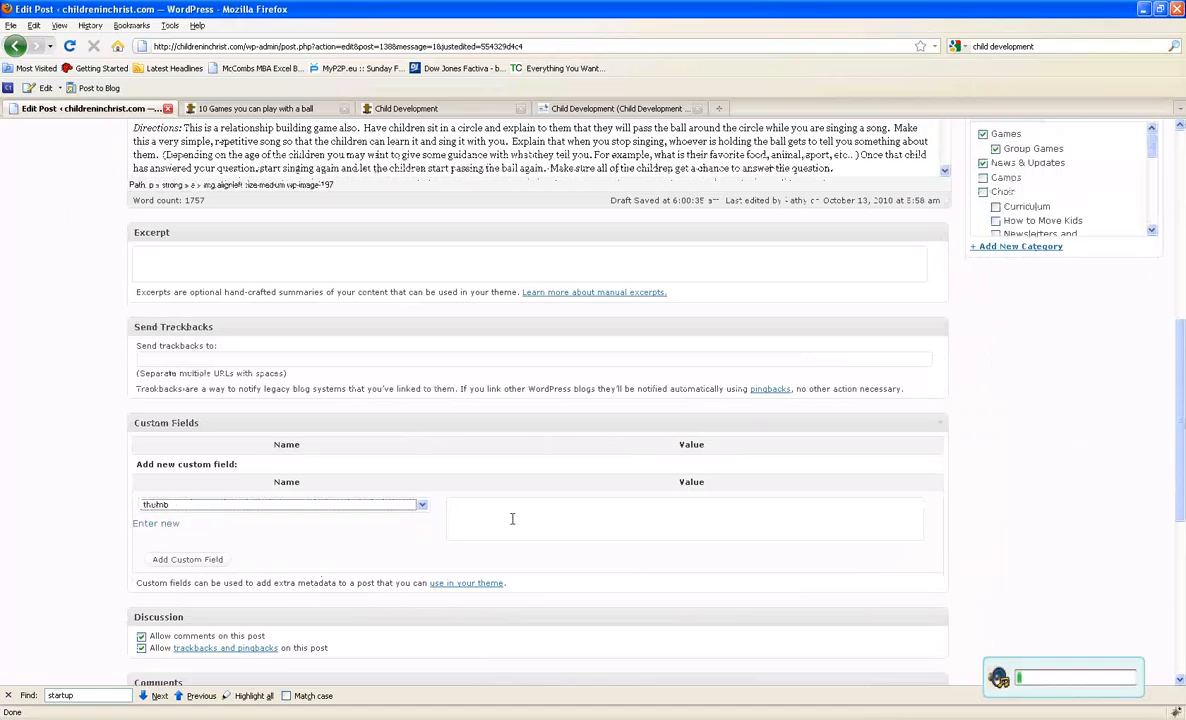
right_click(513, 520)
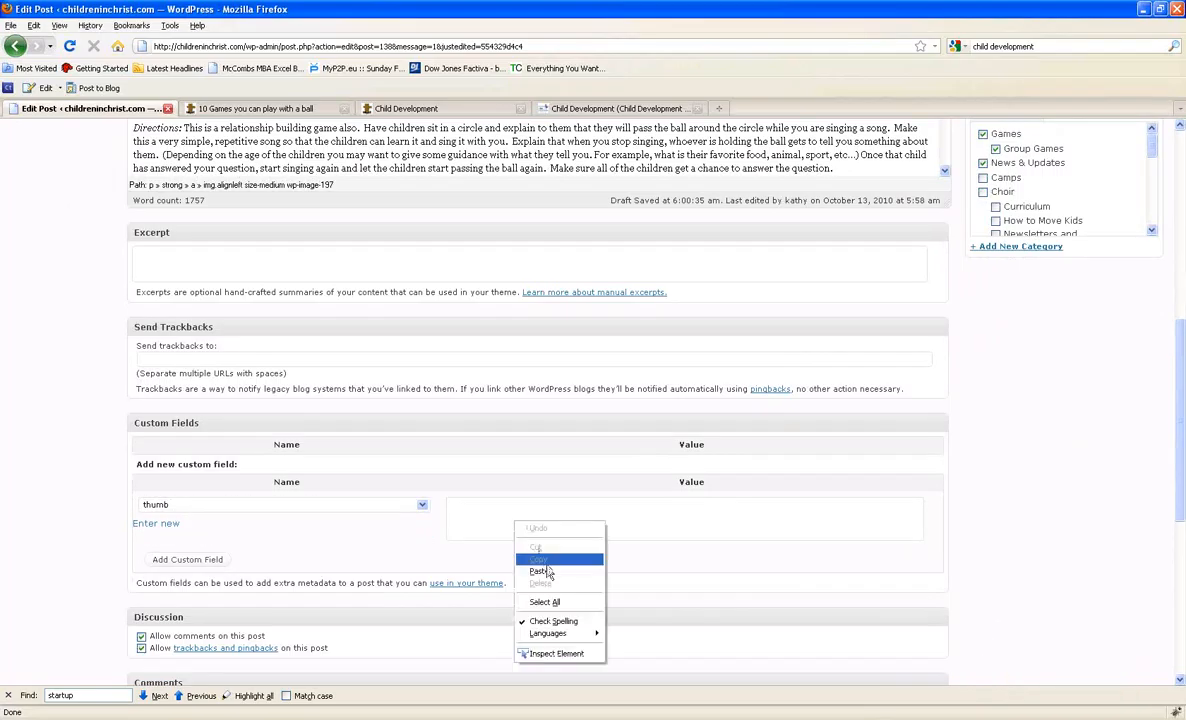
click(538, 571)
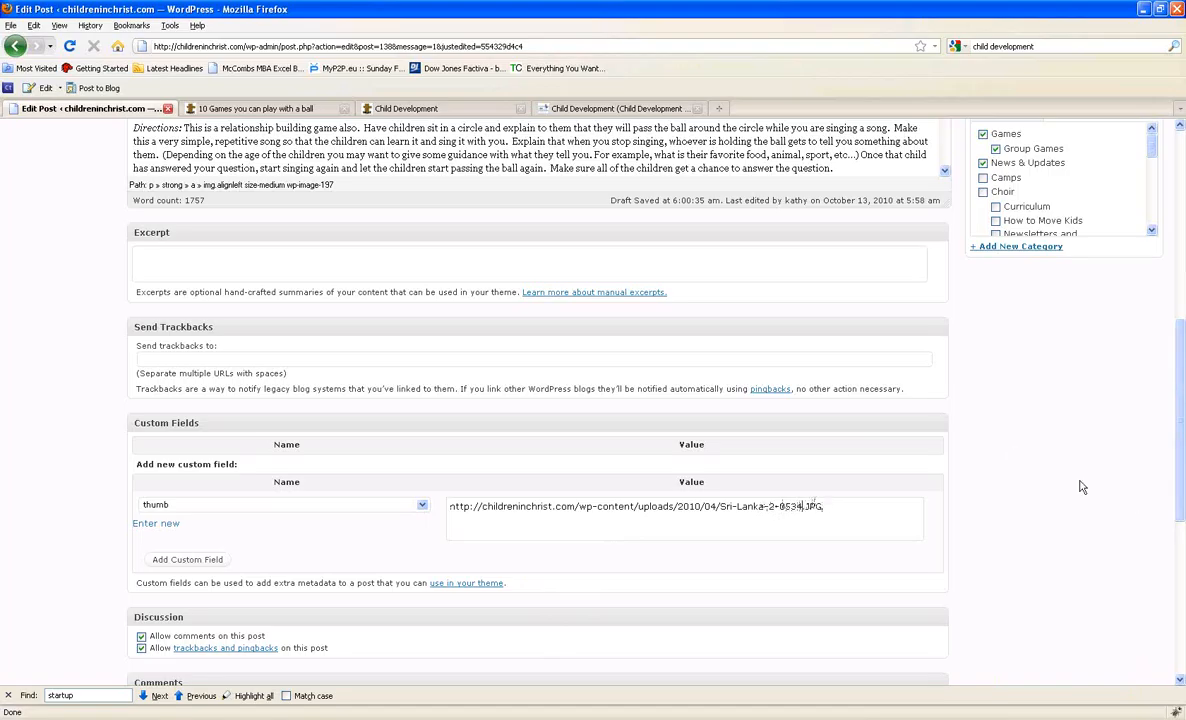
click(174, 563)
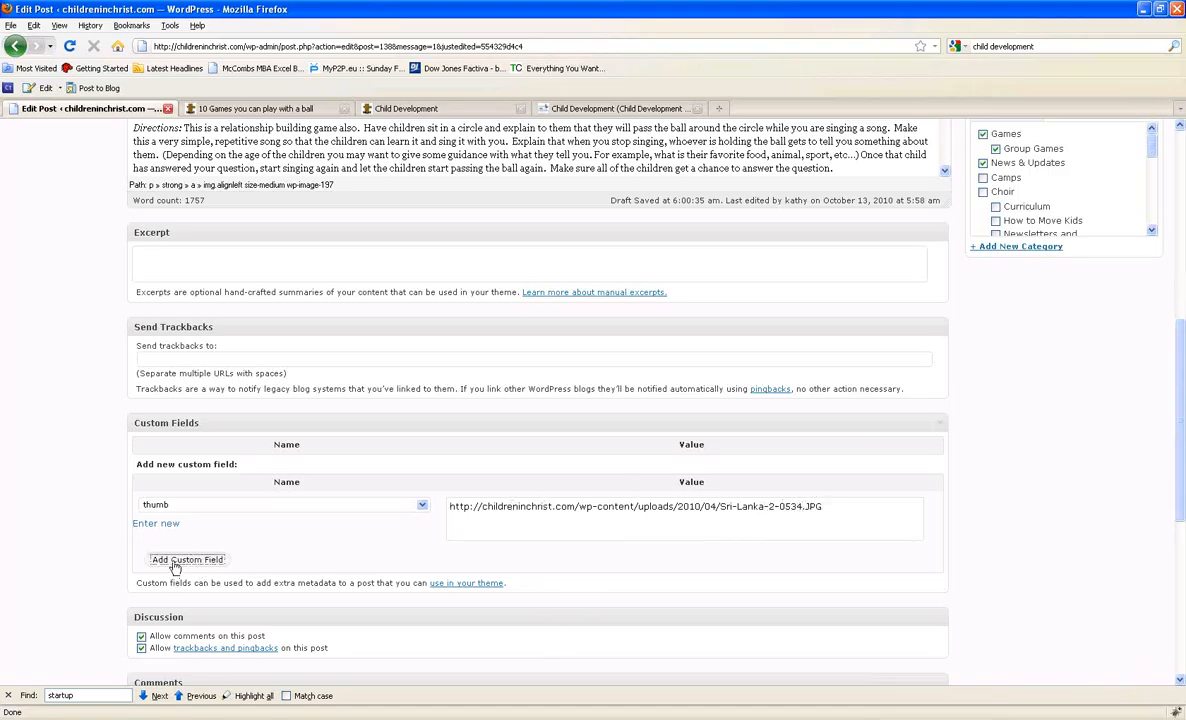
- Remove the inserted image from the top of the post's body and update the post
drag(1181, 463, 1184, 214)
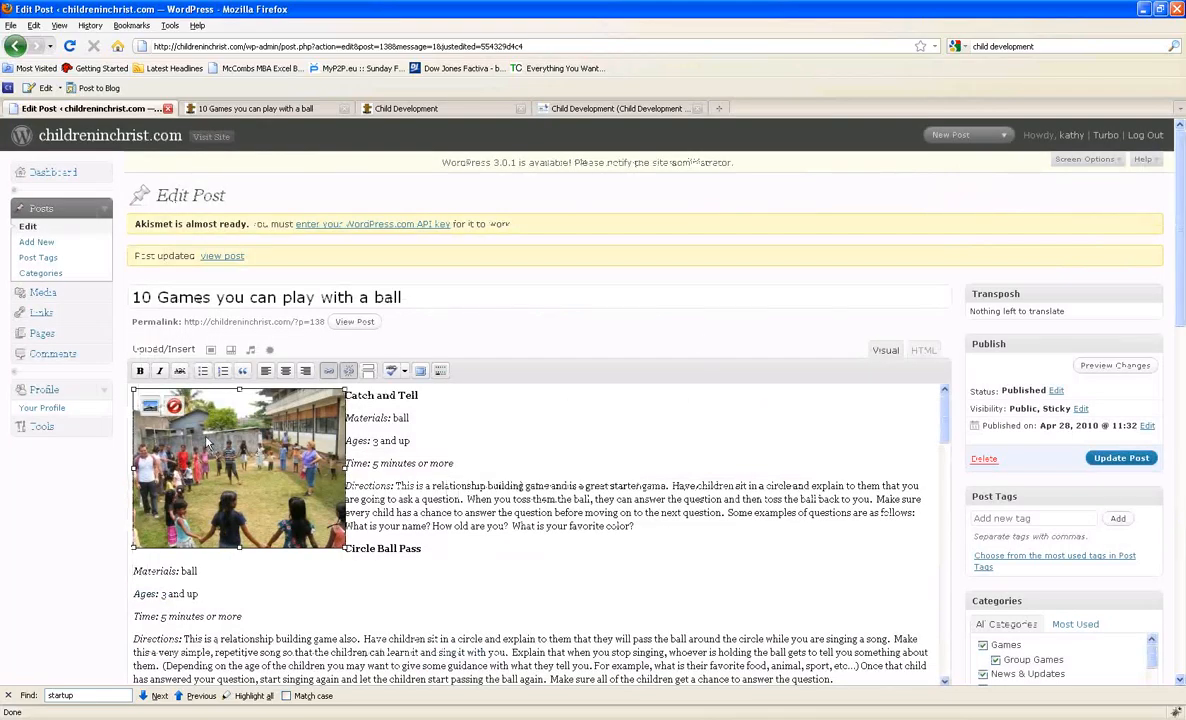
click(189, 404)
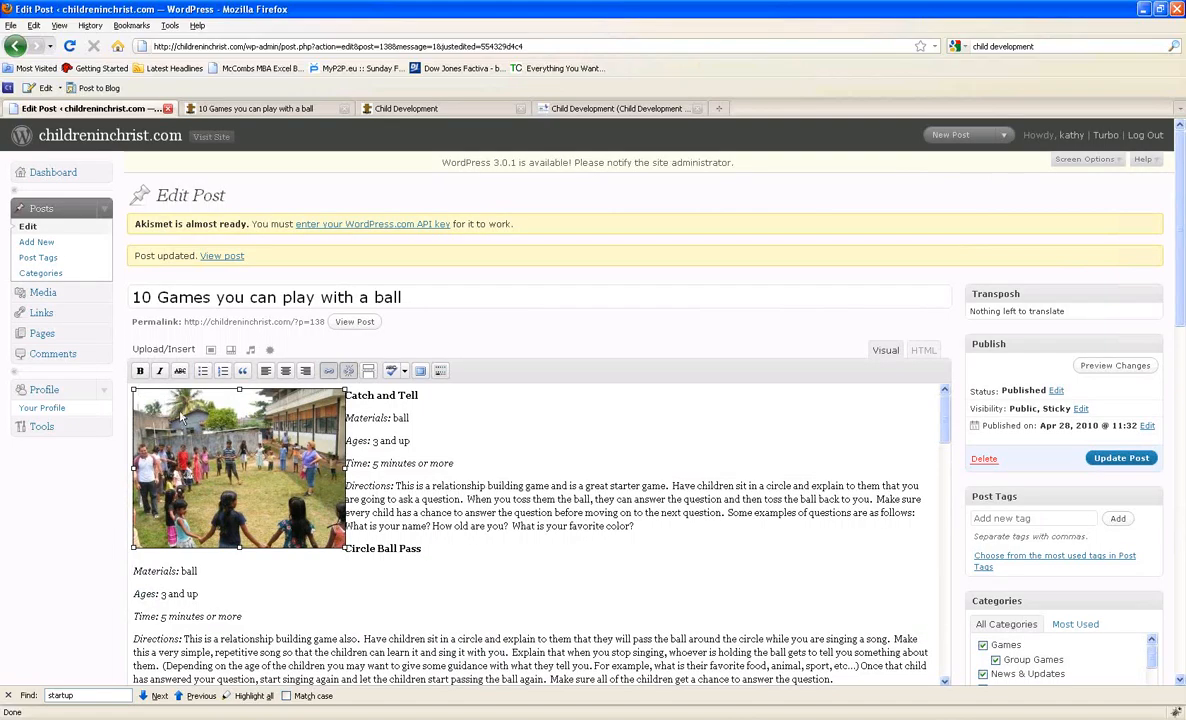
click(174, 406)
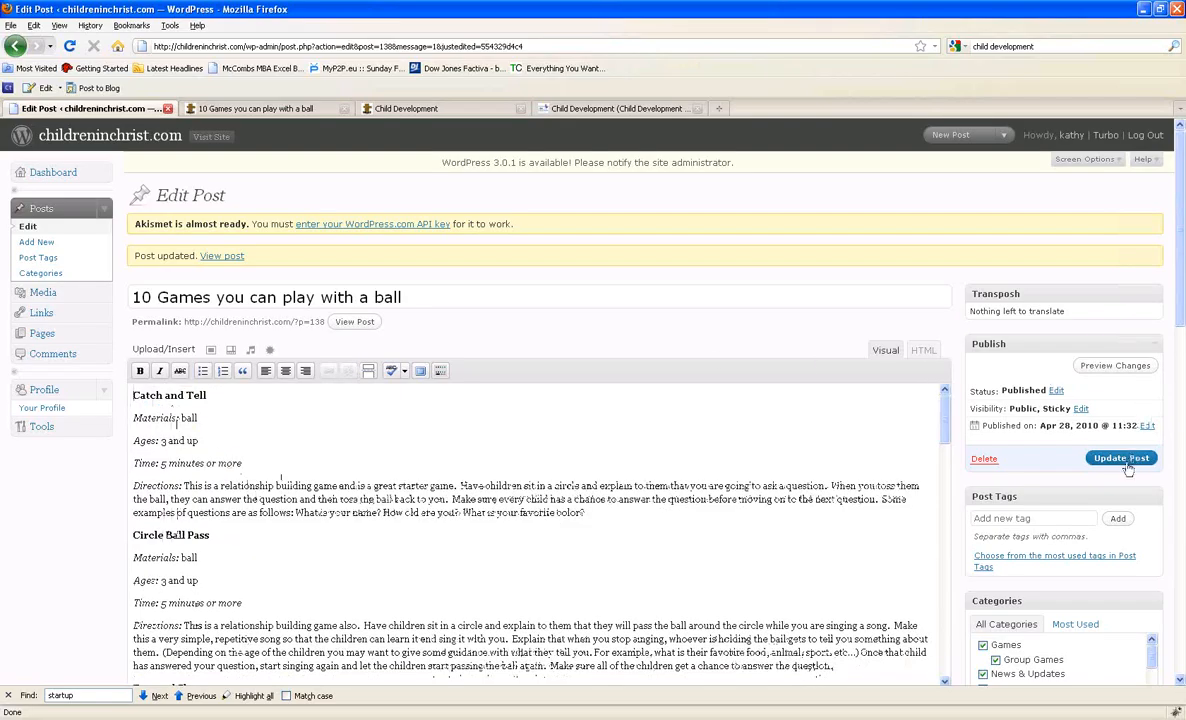
click(1124, 462)
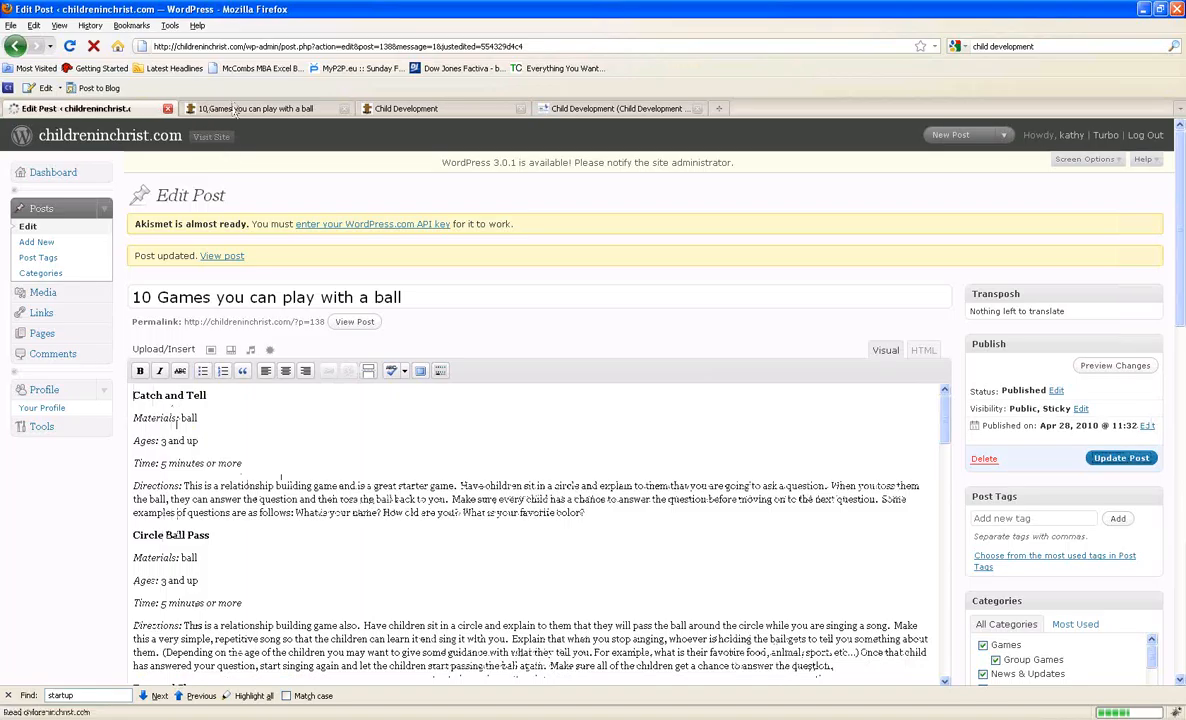
- Reload the post's public page, then check its image on the site's home page and reopen the post from there
click(234, 108)
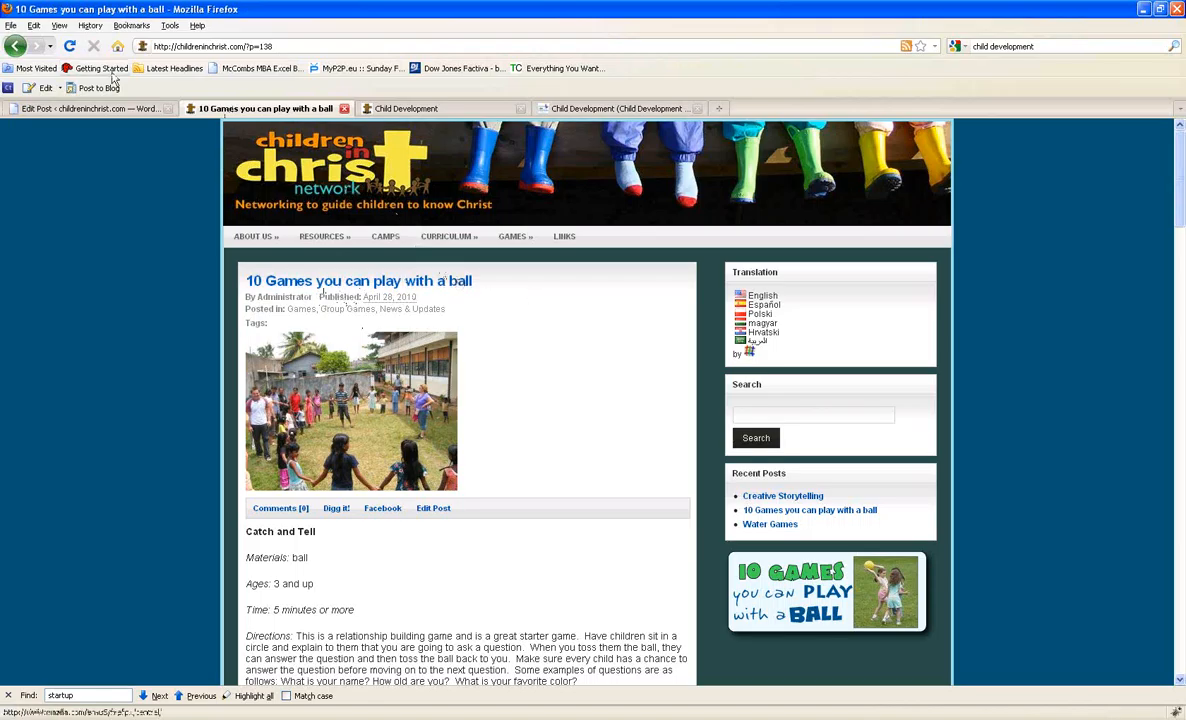
click(71, 50)
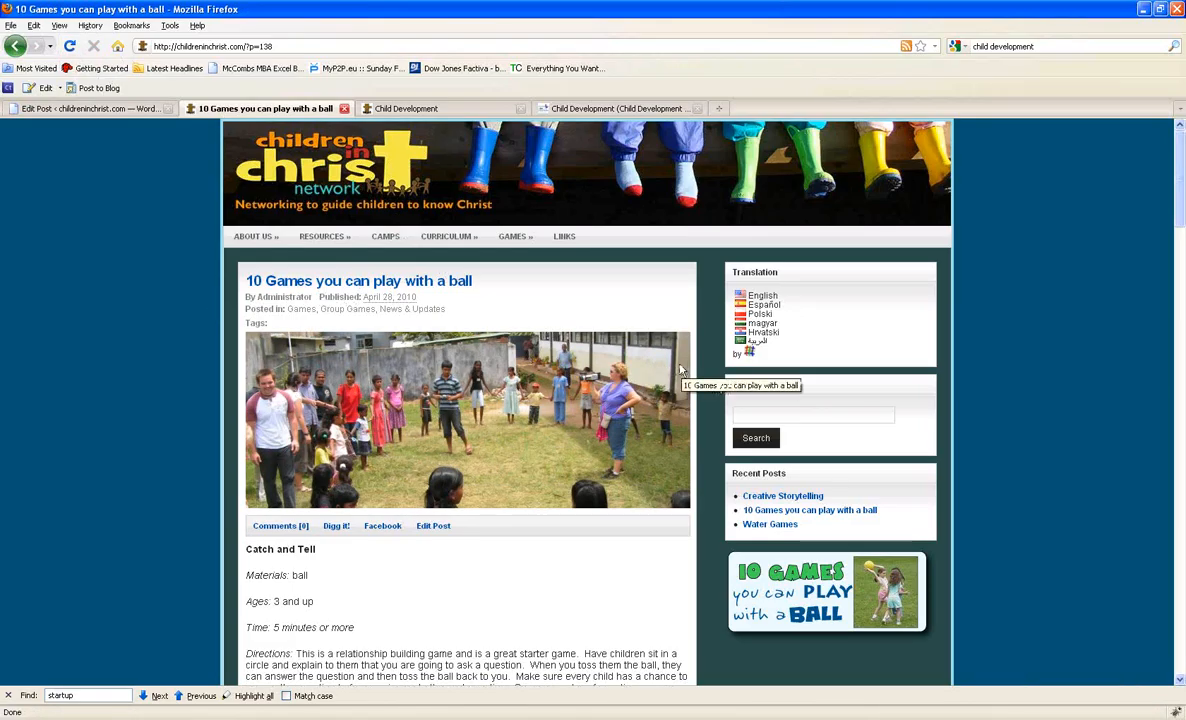
click(297, 174)
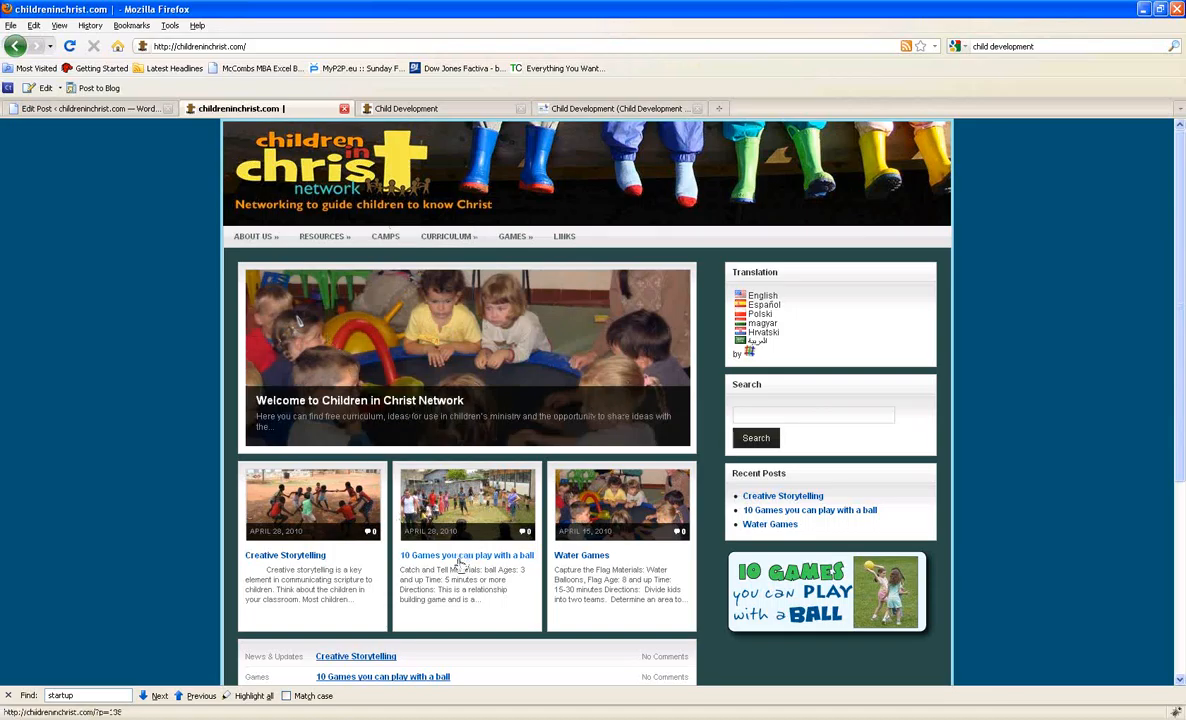
click(428, 520)
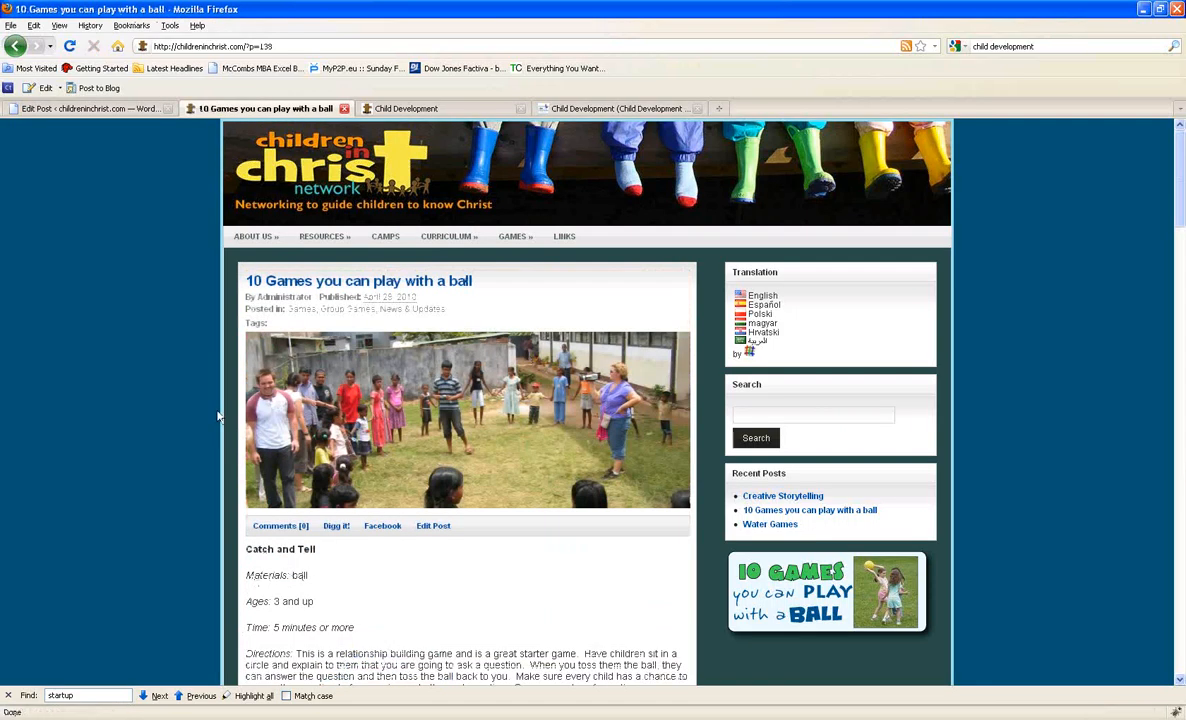